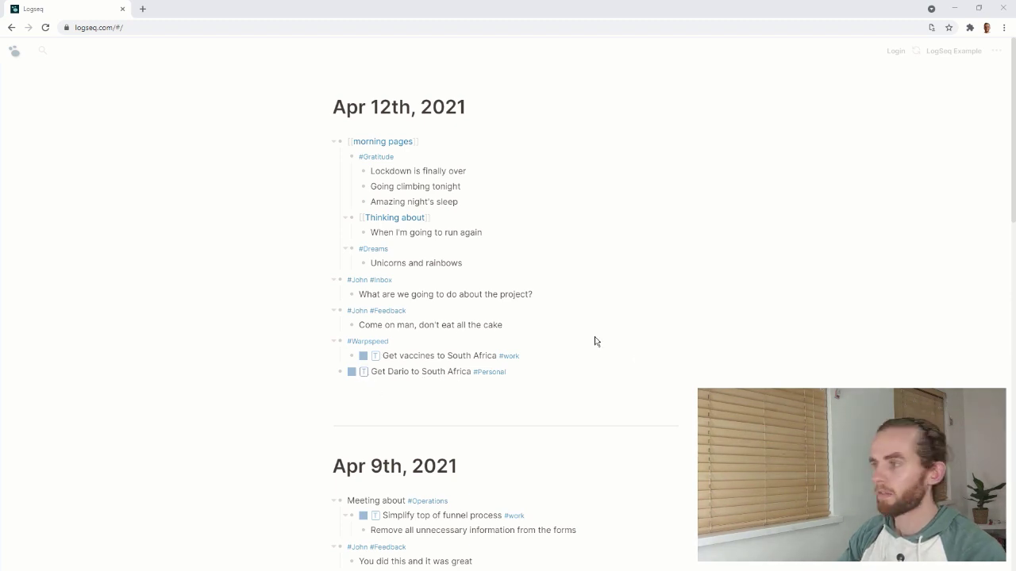
click(534, 376)
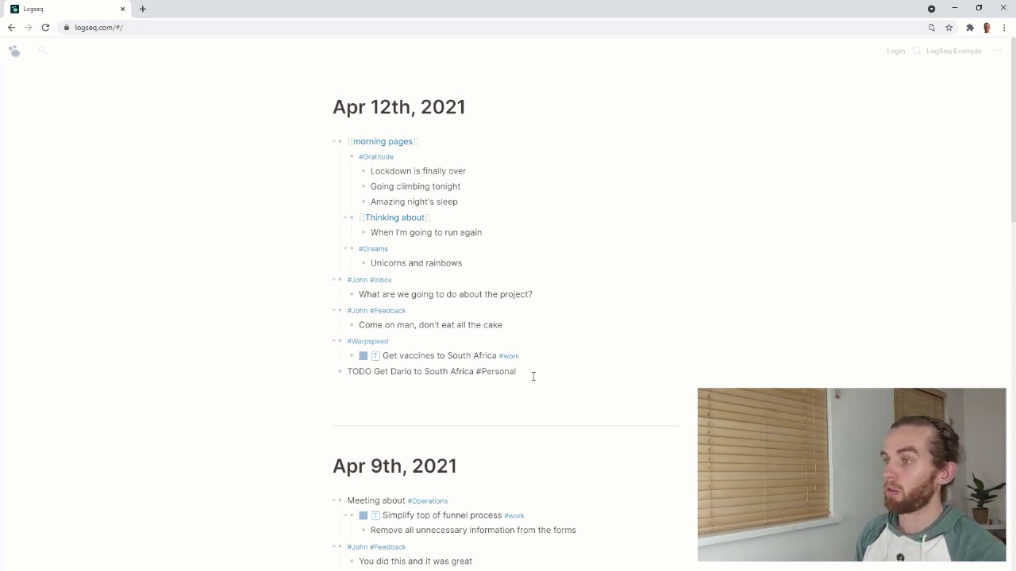
key(ctrl+Return)
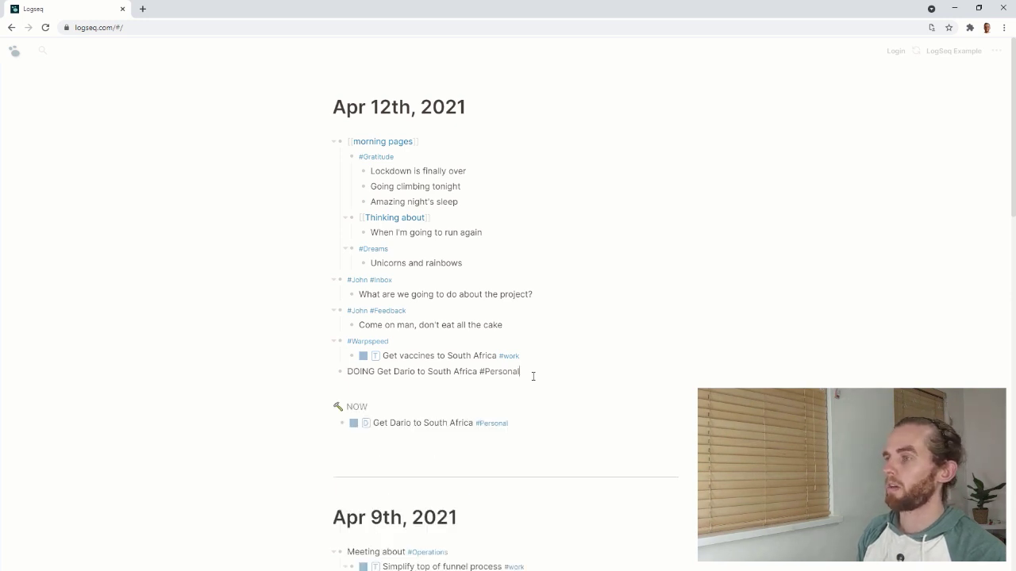
key(ctrl+Return)
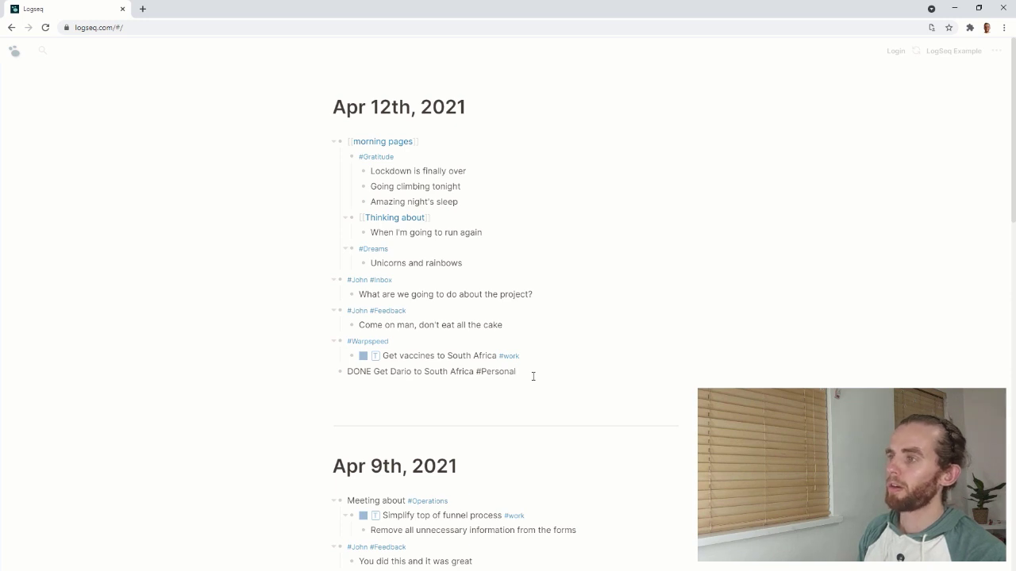
key(ctrl+Return)
key(ctrl+Return)
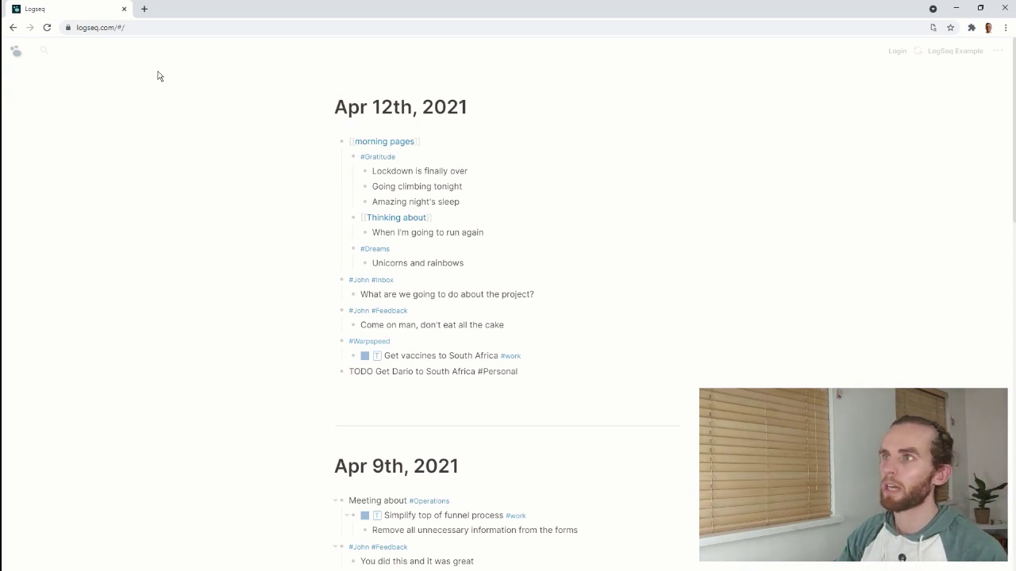
- Search for 'home' and open the Home page
click(127, 50)
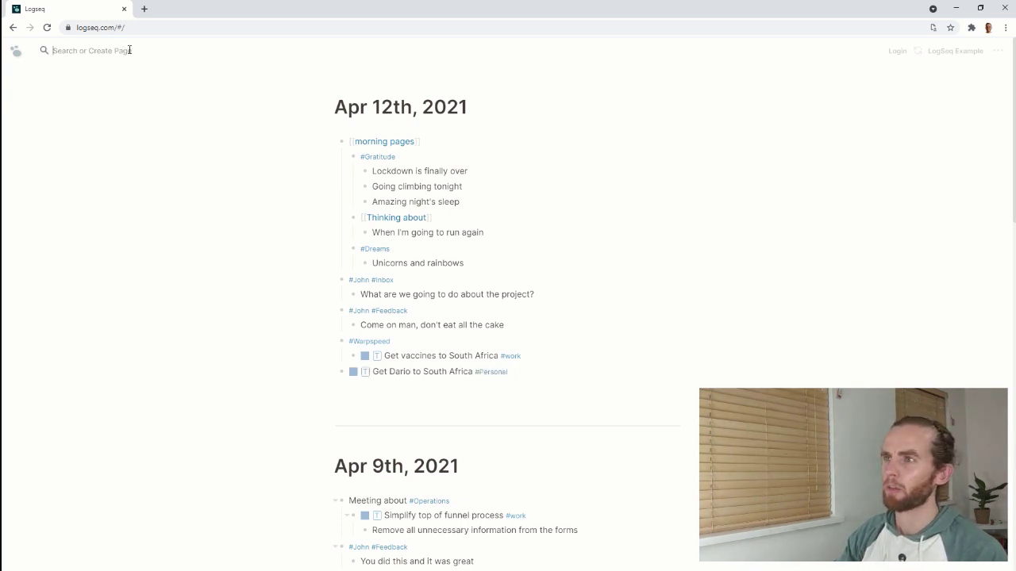
text(home)
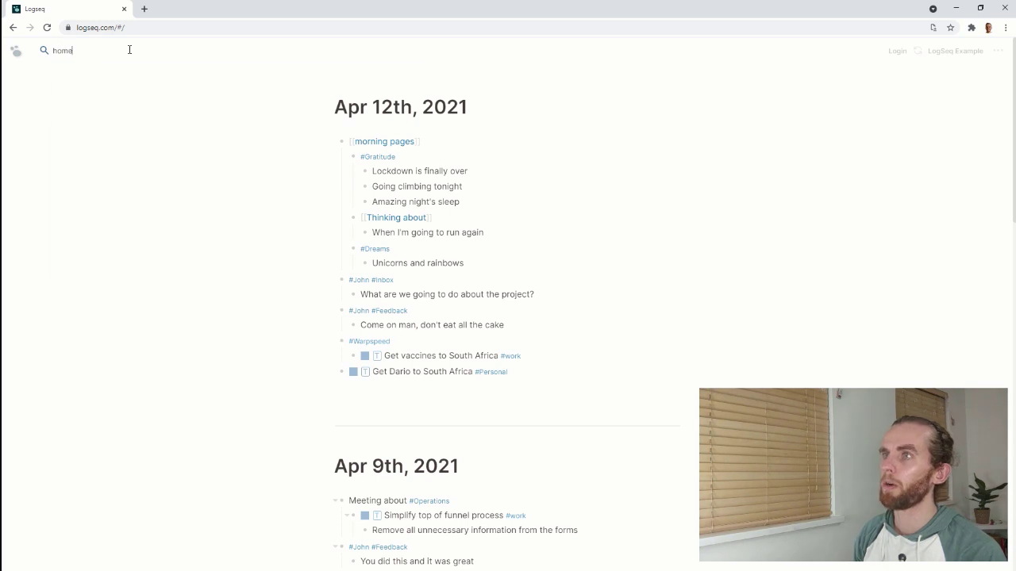
key(Return)
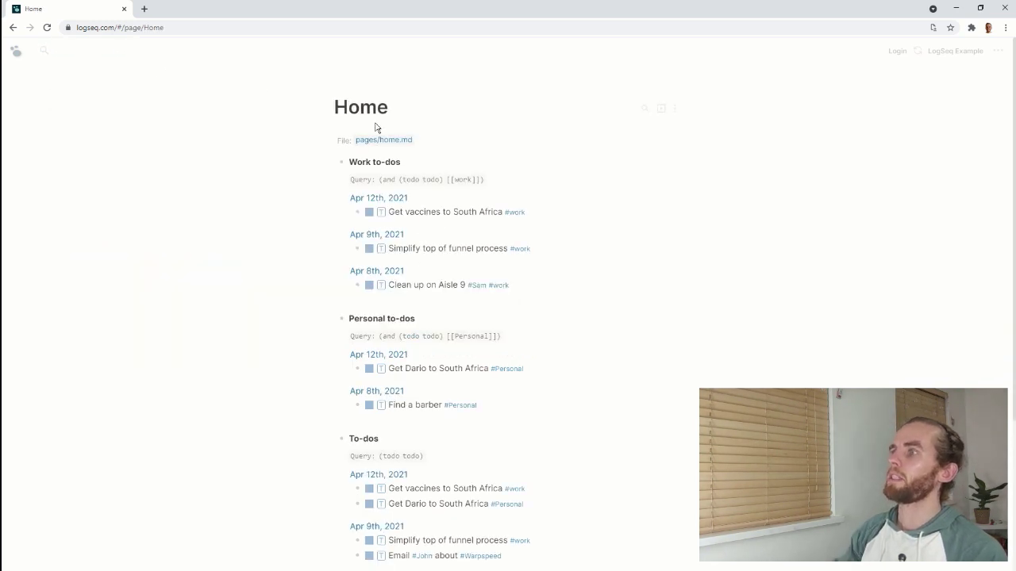
- Toggle the Work to-dos, Personal to-dos and To-dos queries, leaving all three collapsed
click(336, 162)
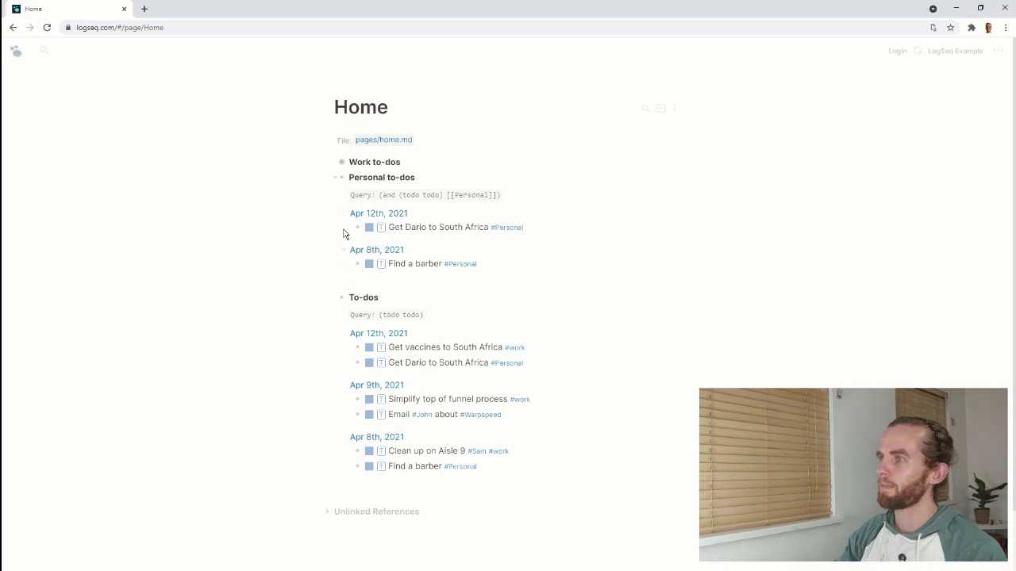
click(335, 177)
click(335, 195)
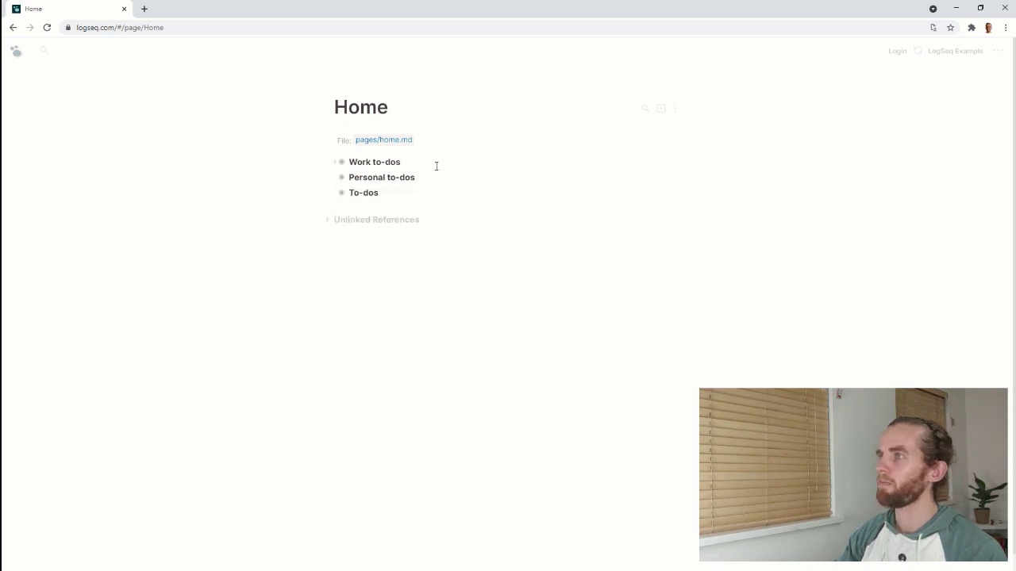
click(336, 163)
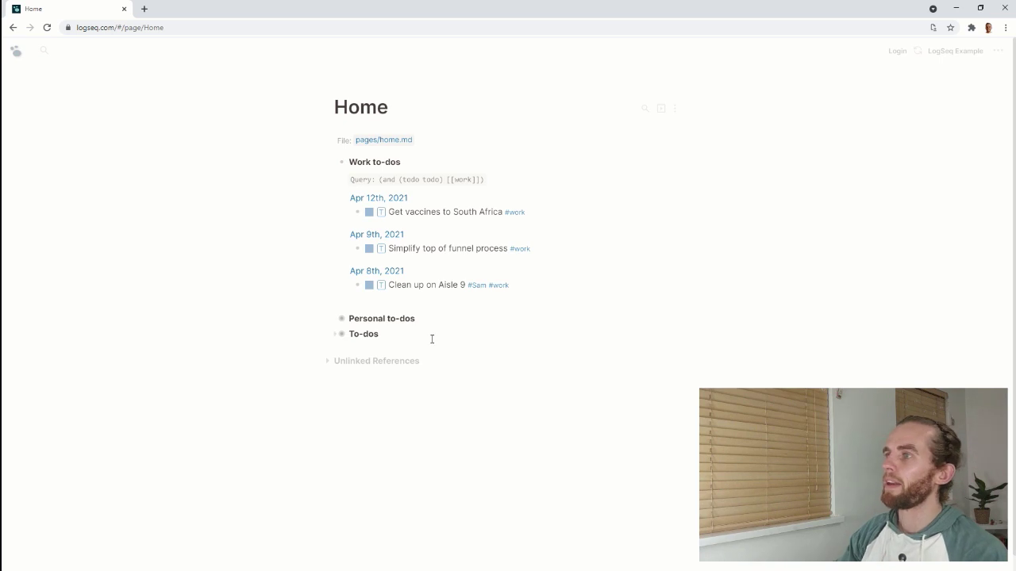
click(337, 165)
click(337, 178)
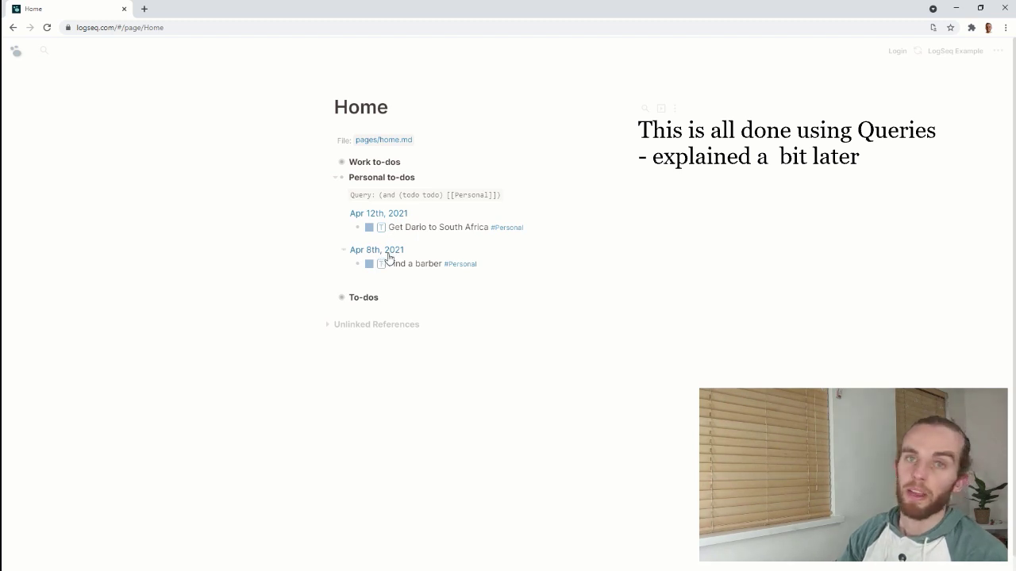
click(336, 179)
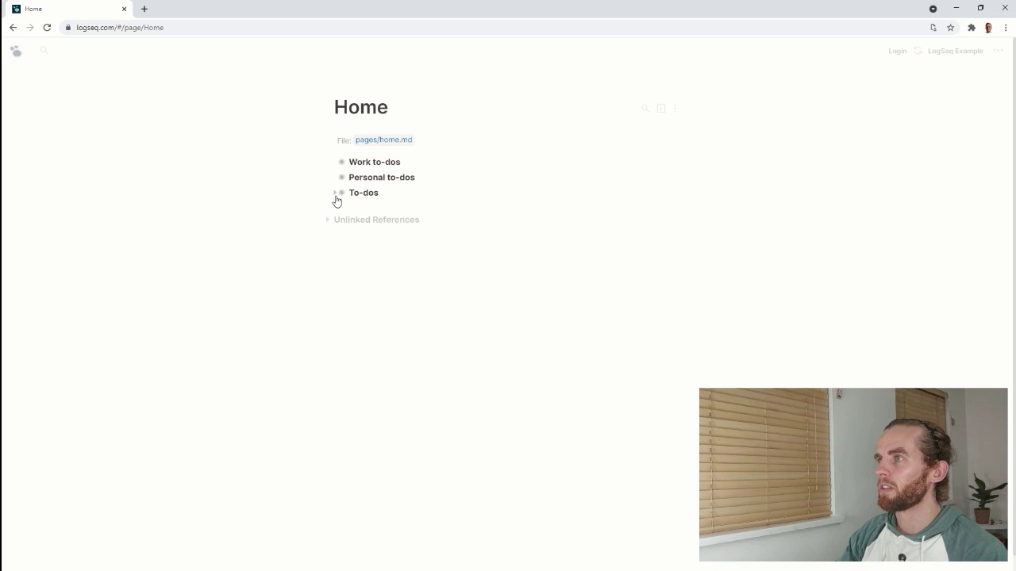
click(336, 195)
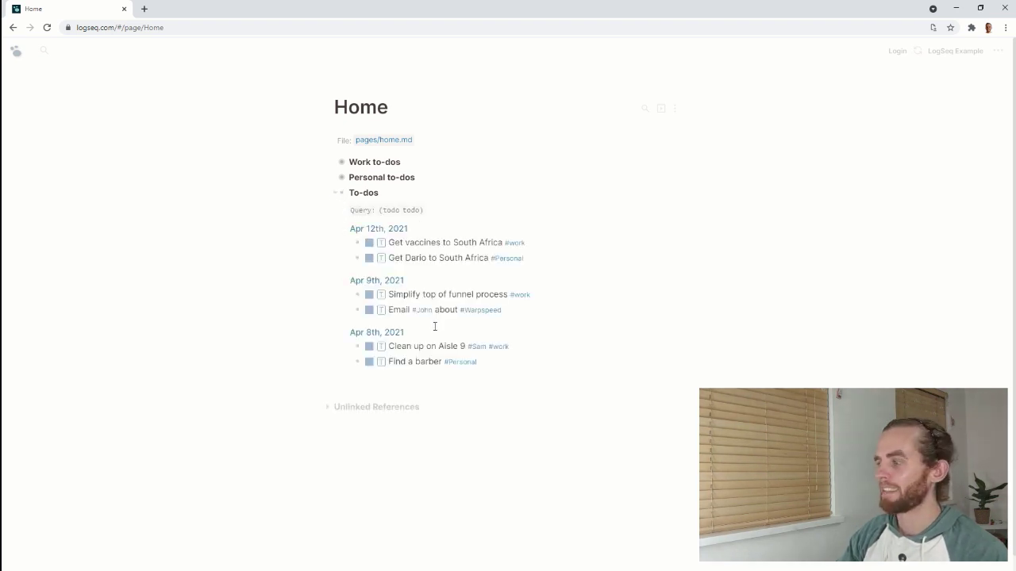
click(336, 195)
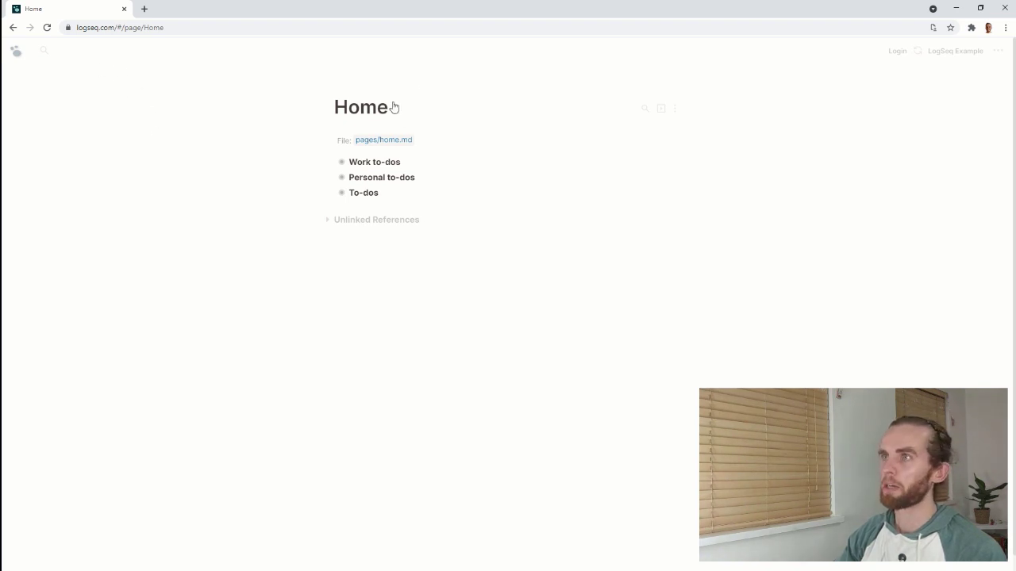
- Search 'jo' and open the John page
click(67, 50)
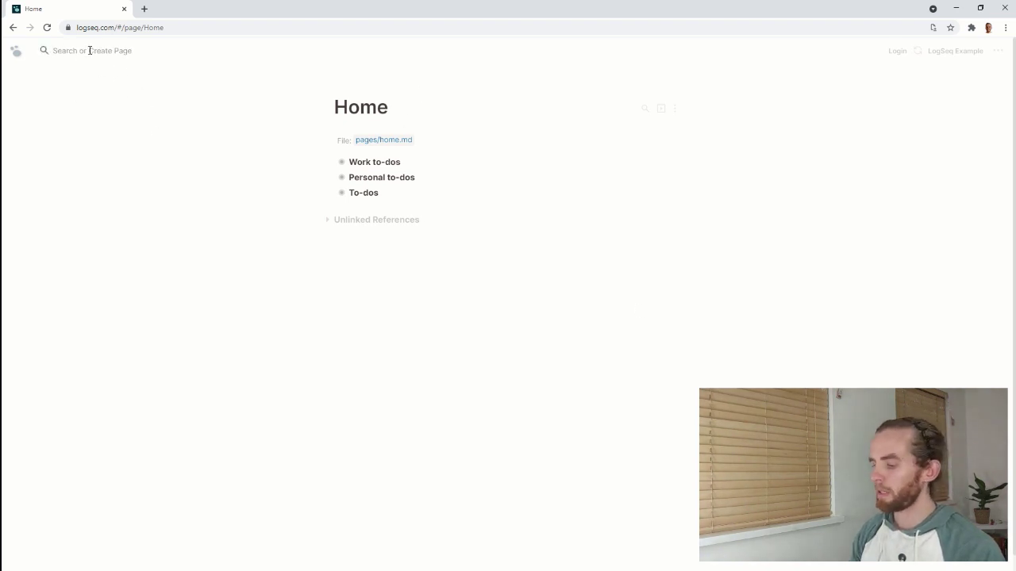
text(john)
key(Return)
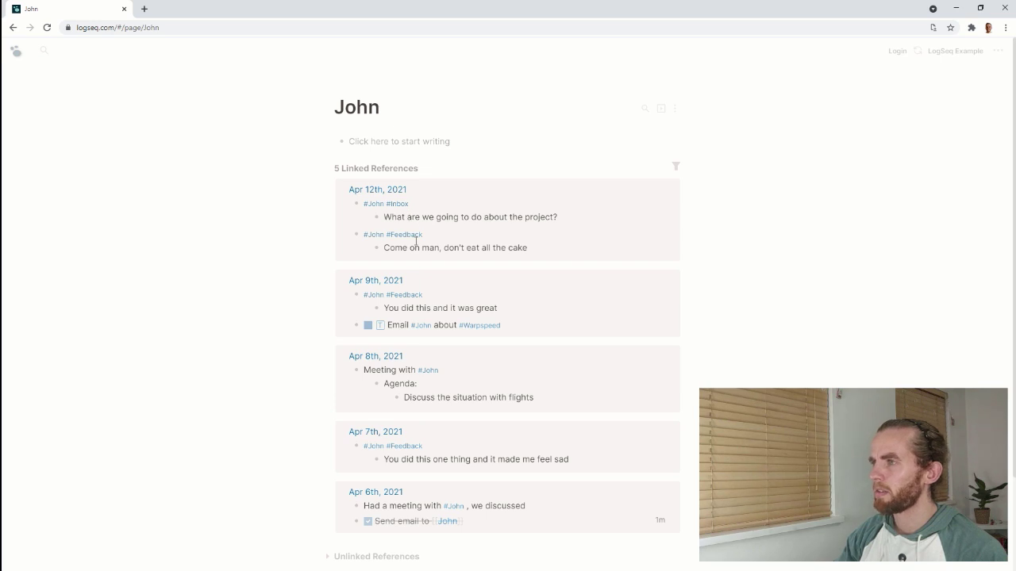
- Insert a /query block with (and [[John]] [[Inbox]]) on the John page
click(381, 142)
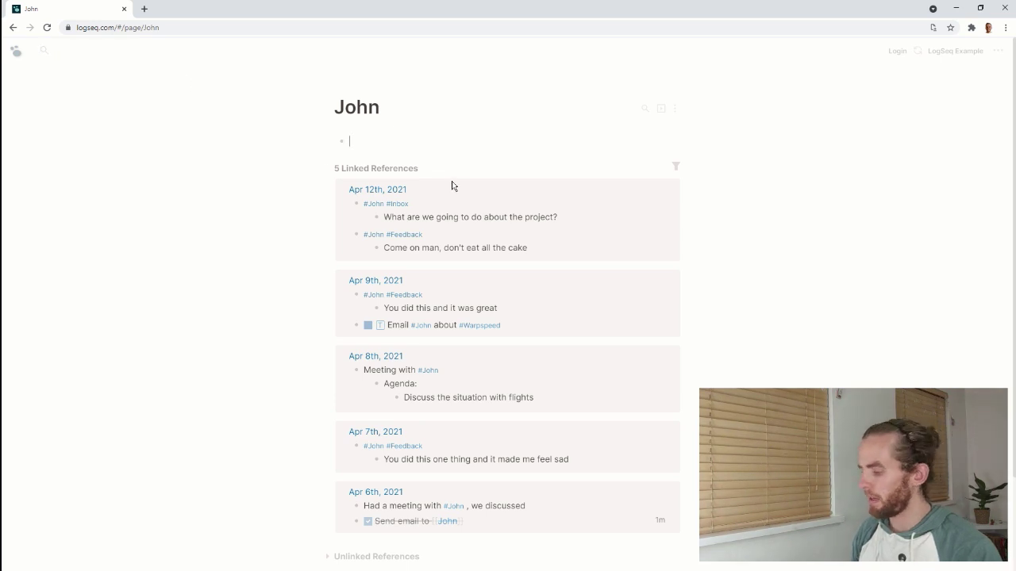
text(/)
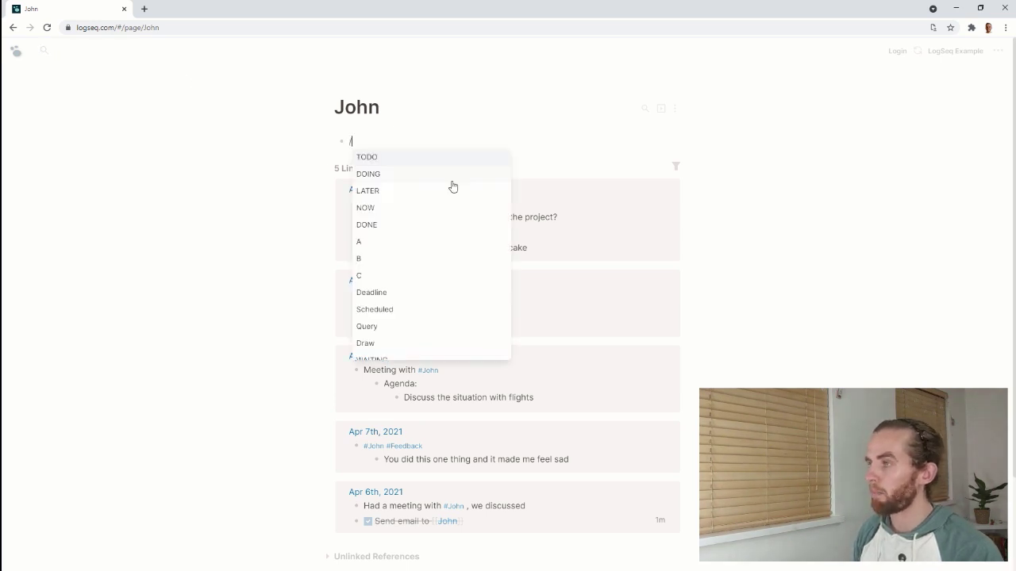
text(qu)
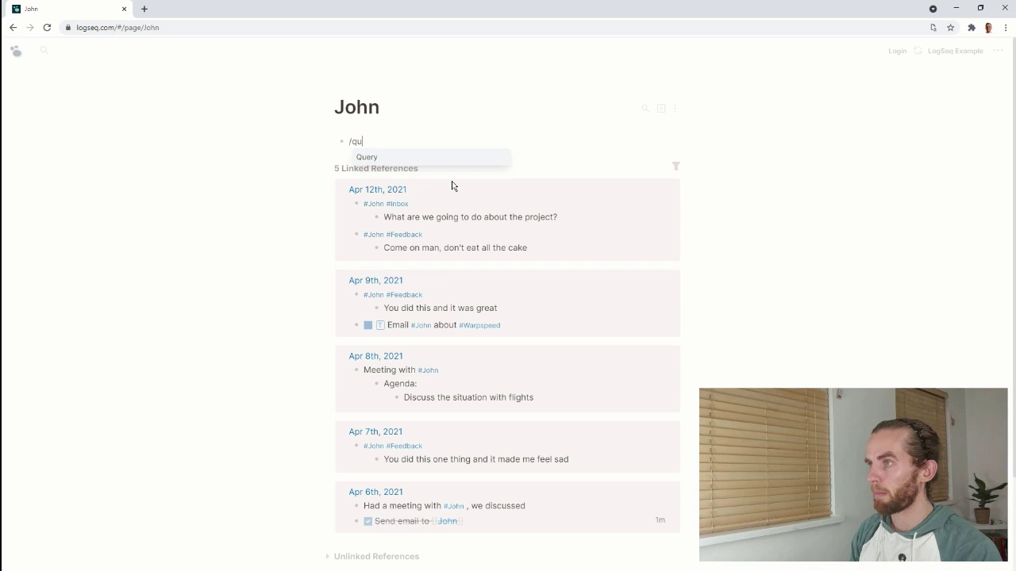
key(Return)
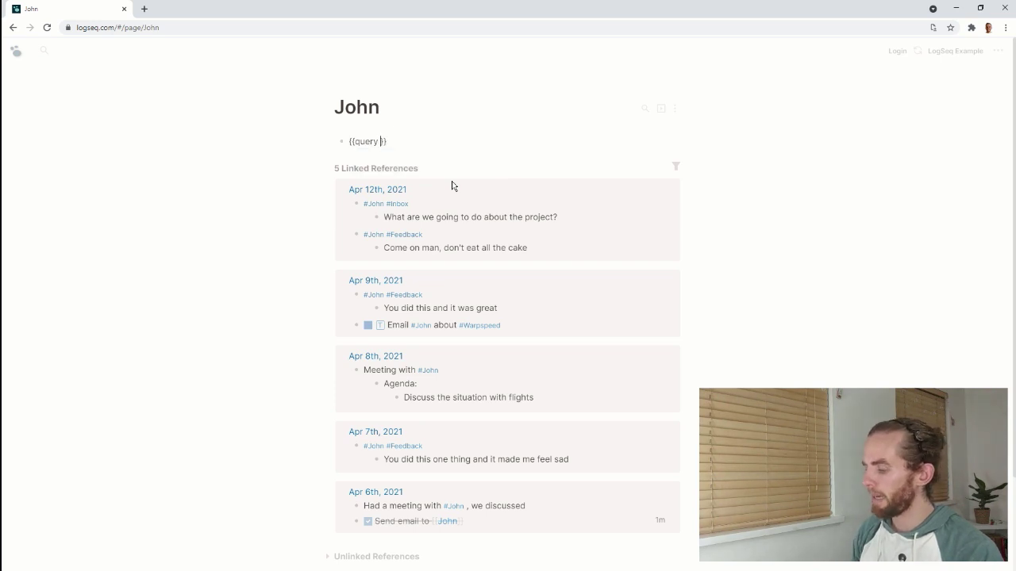
text((and )
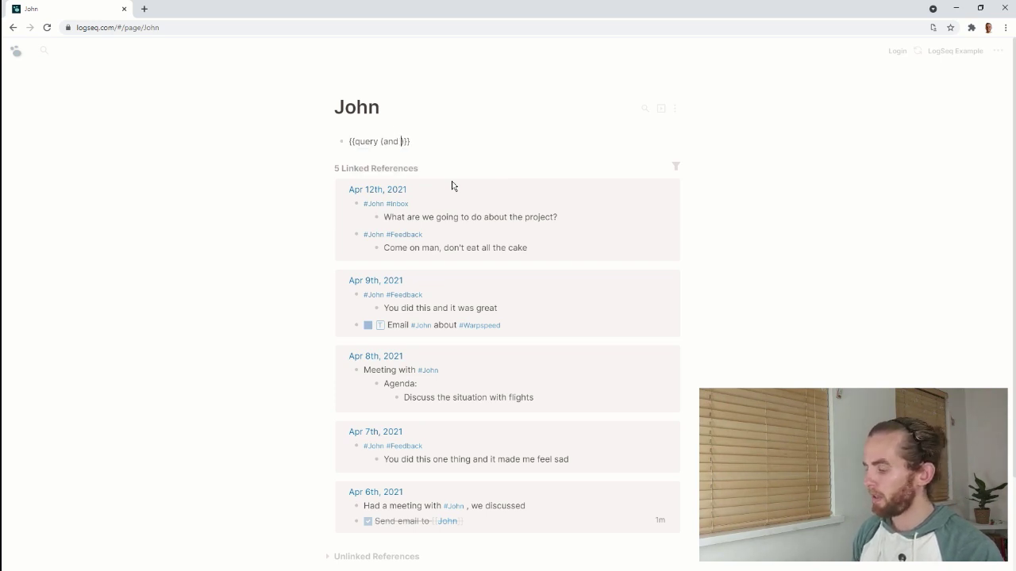
text([[John)
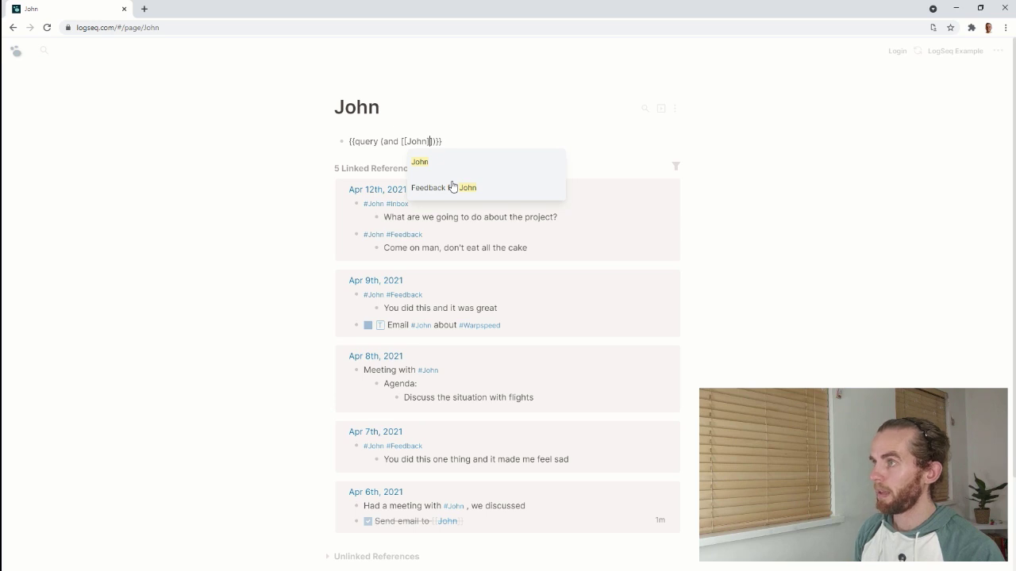
key(Return)
text([[Inbox)
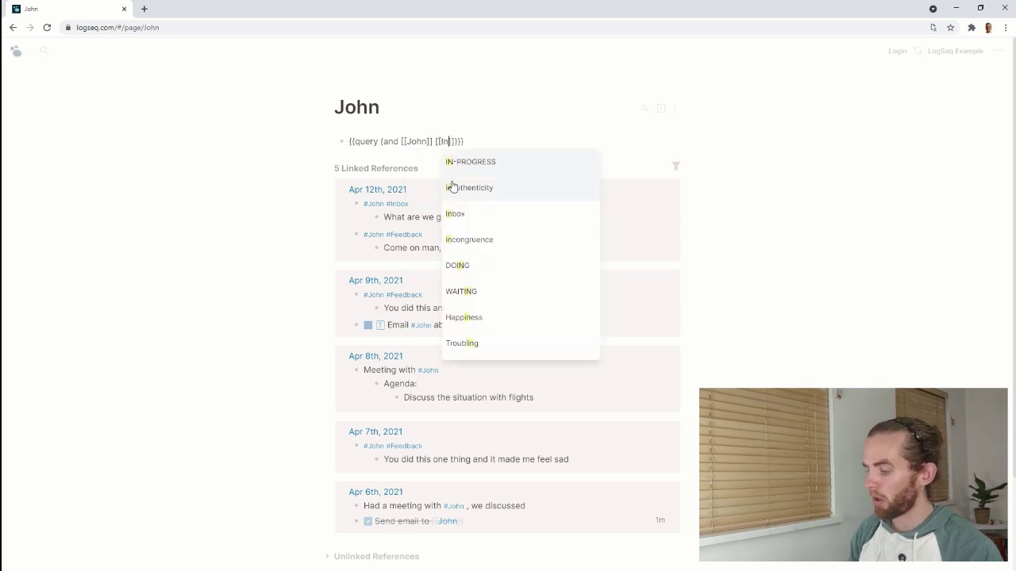
key(Return)
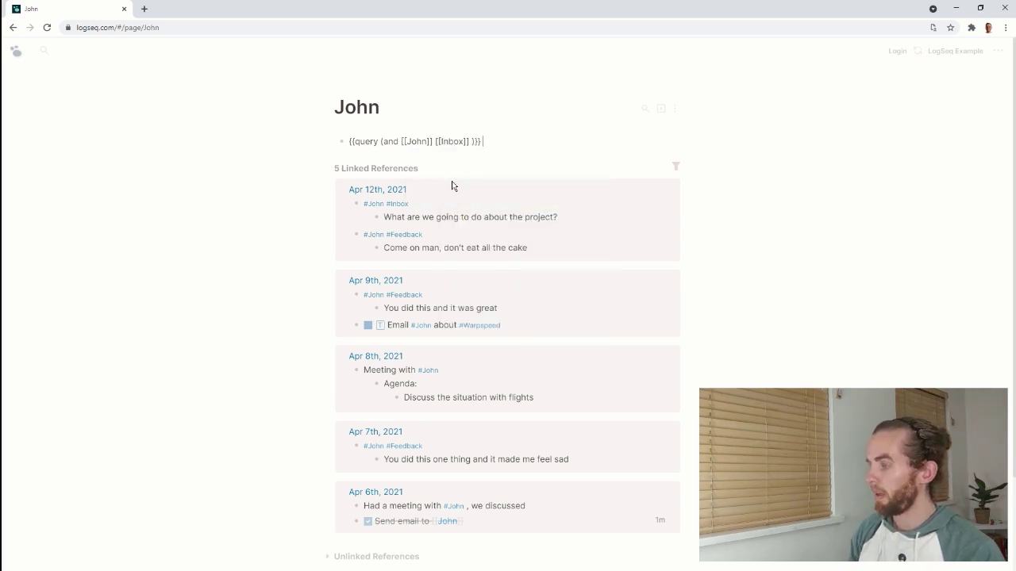
key(Return)
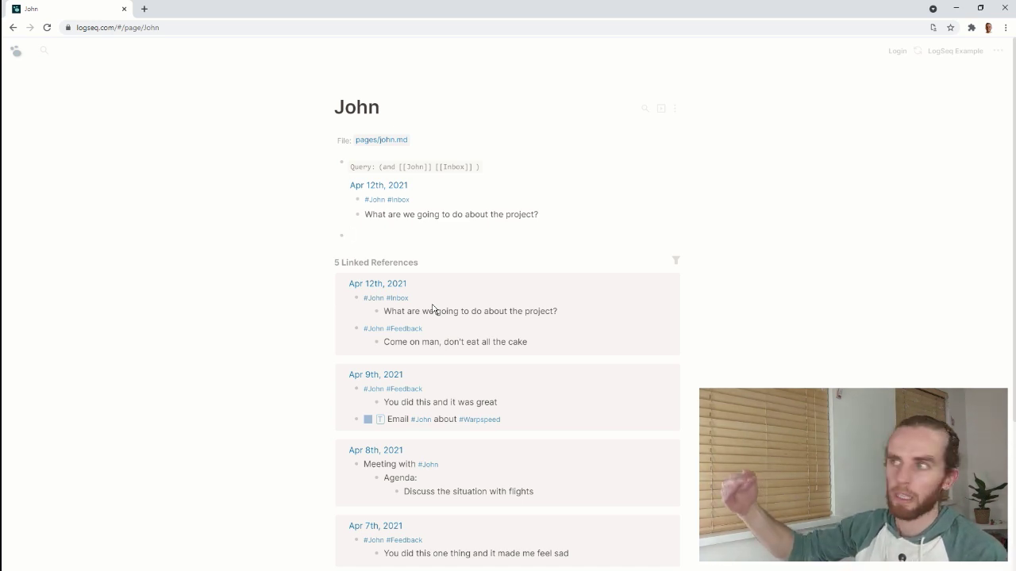
- Open the Apr 12th, 2021 journal and delete the #John #Inbox block with its question
click(418, 233)
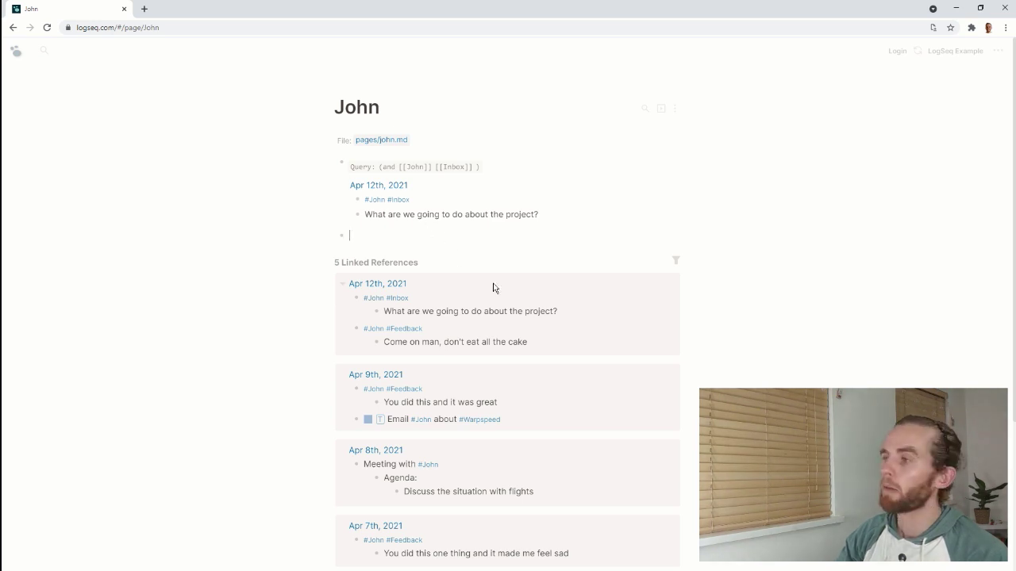
click(399, 285)
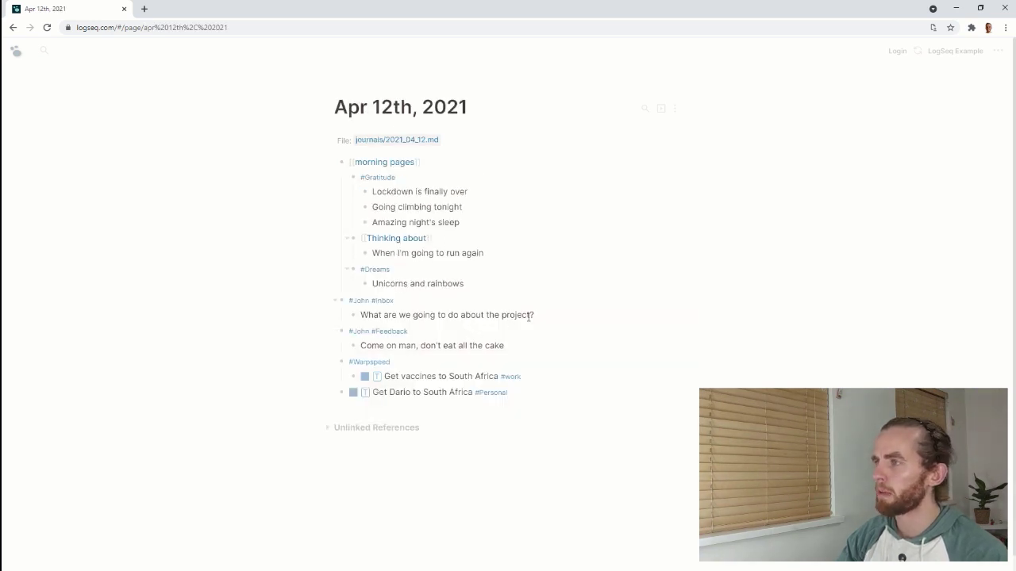
drag(528, 317, 381, 310)
key(BackSpace)
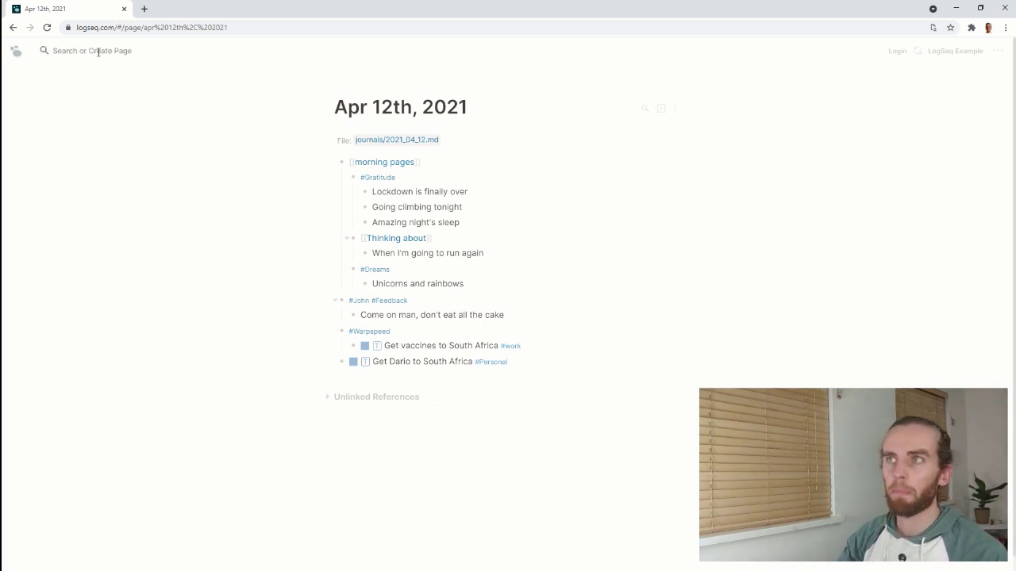
- Open Feedback for John in the right sidebar, then return to the journals page
click(97, 51)
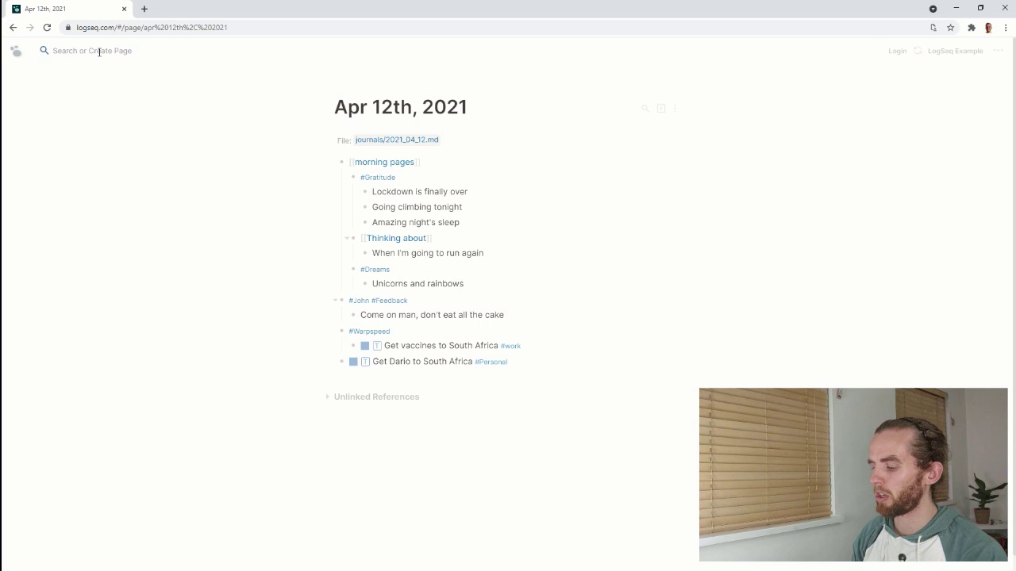
text(Feed)
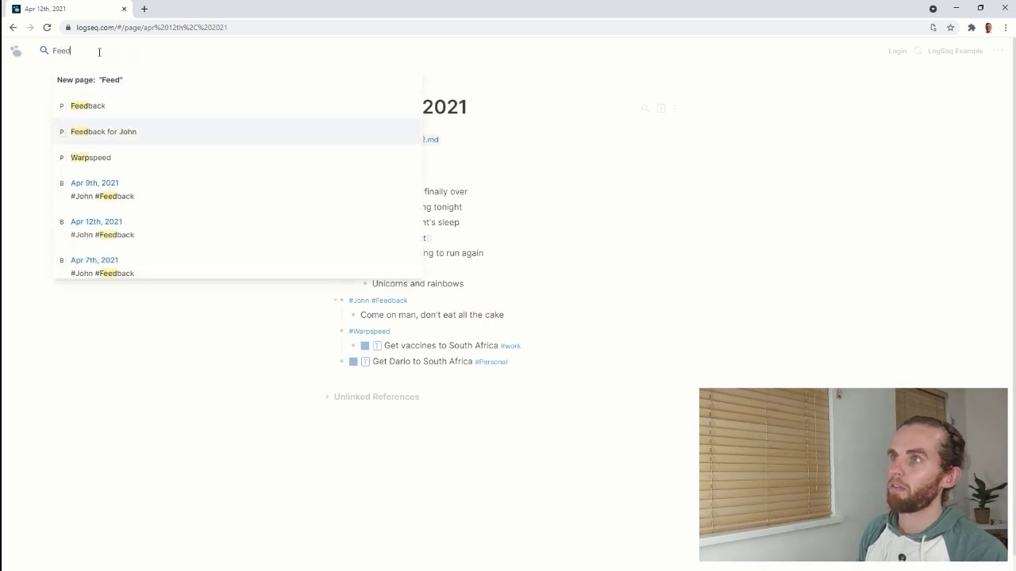
key(Return)
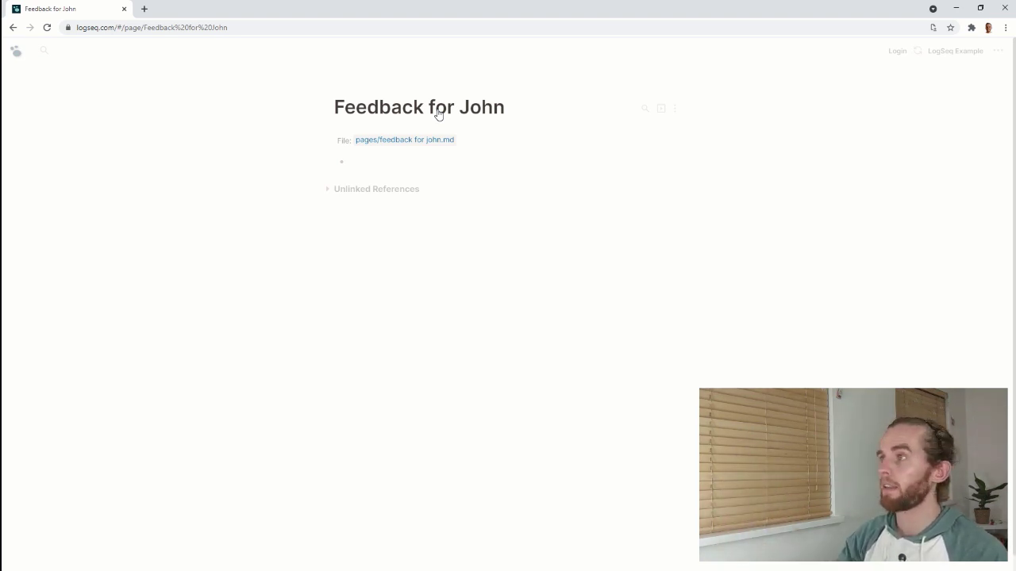
key(t)
key(r)
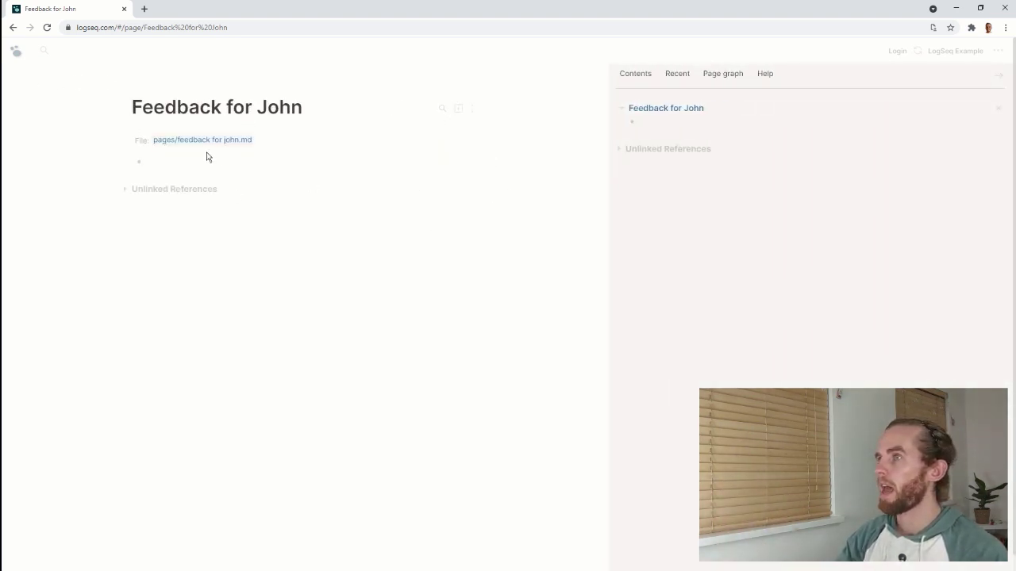
click(14, 57)
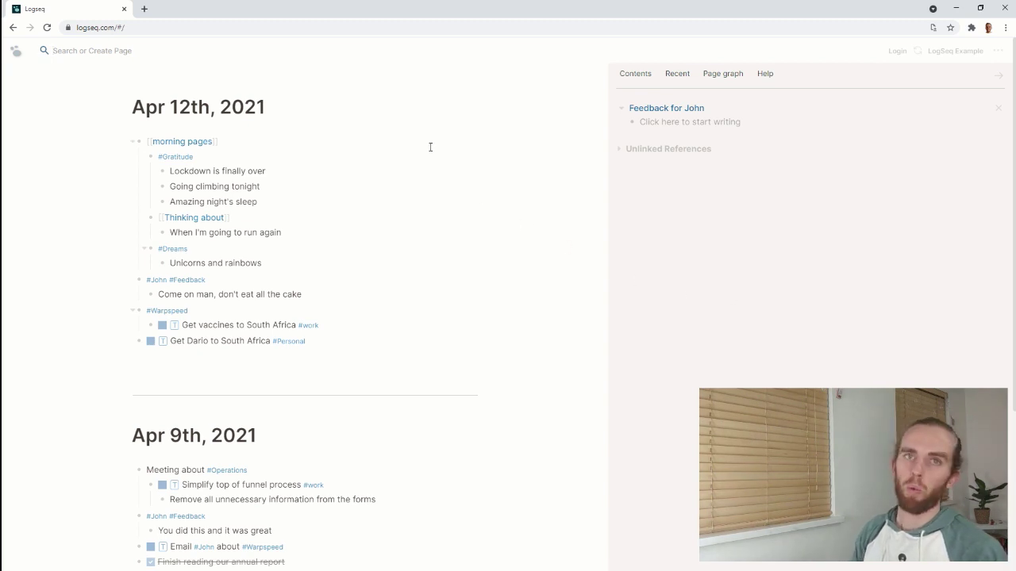
- Create and open a new page named 'working'
text(workin)
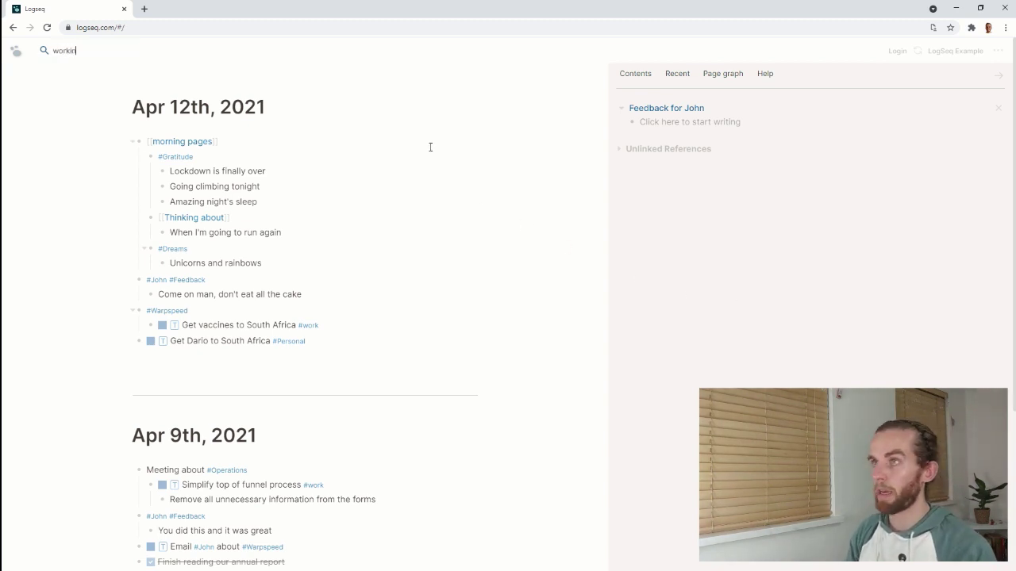
text(g)
key(Return)
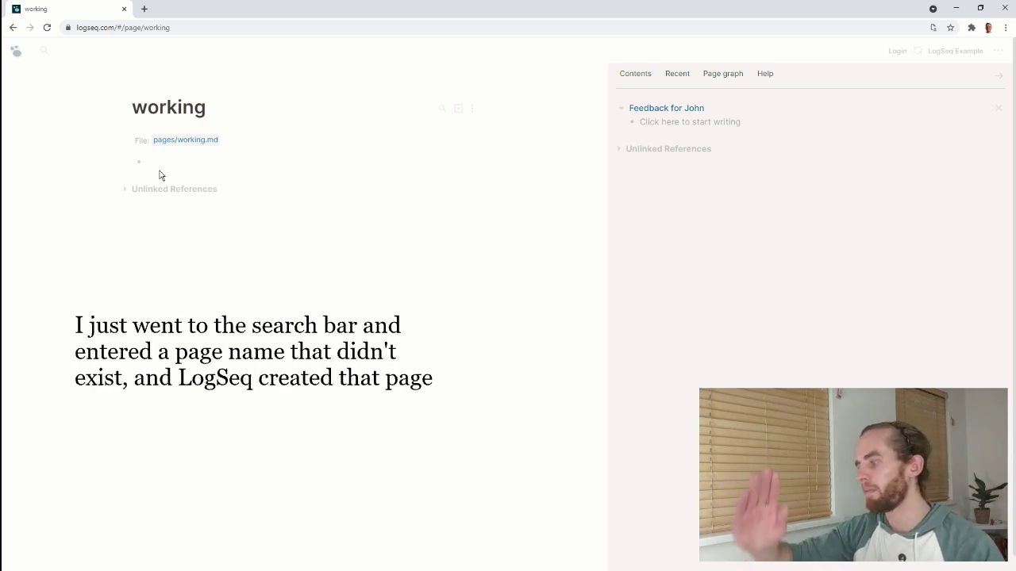
- Add a query (and [[John]] [[Feedback]]) to the working page
text(/query)
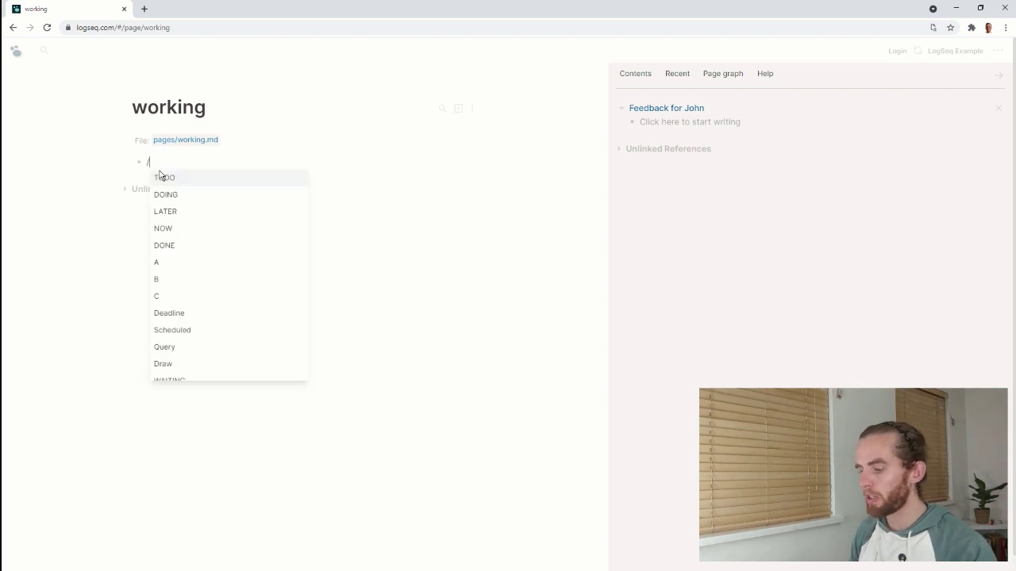
key(Return)
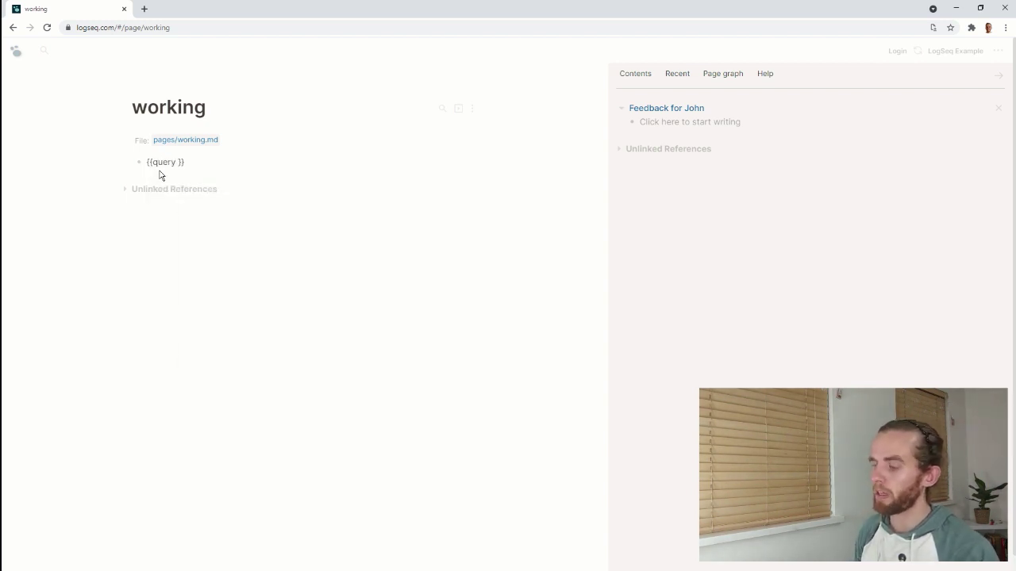
text((and [[L)
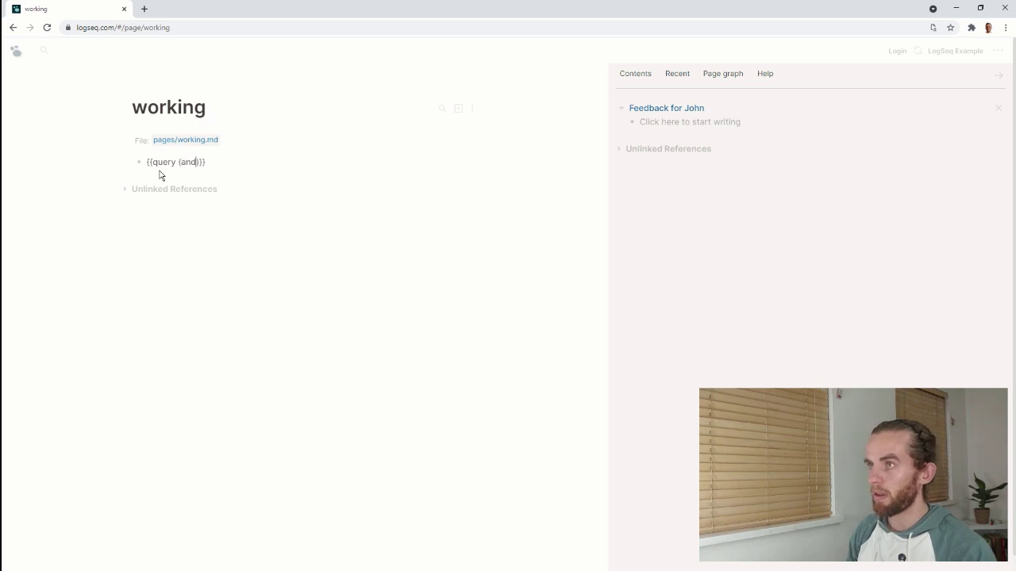
text(ohn)
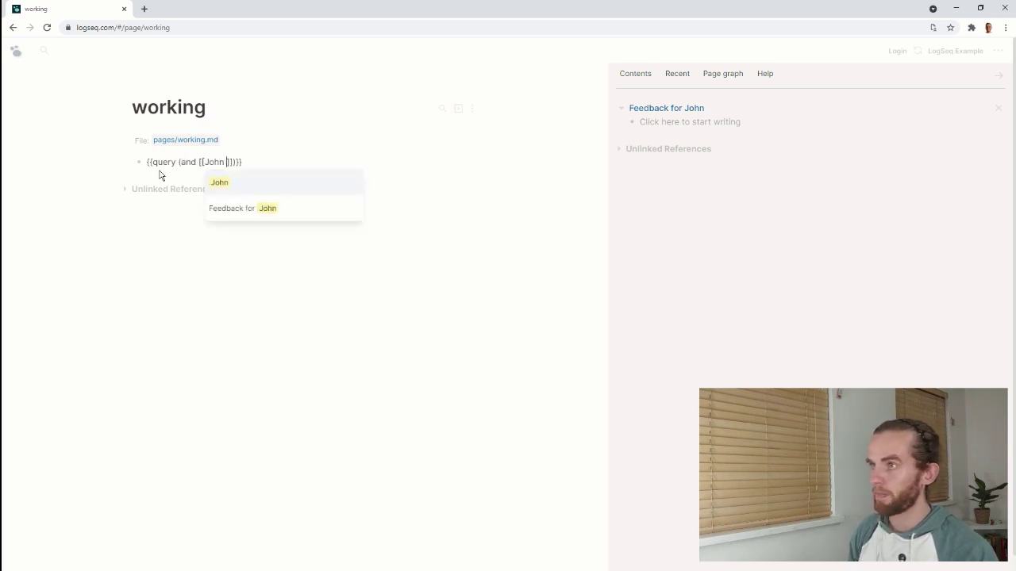
key(BackSpace)
key(Return)
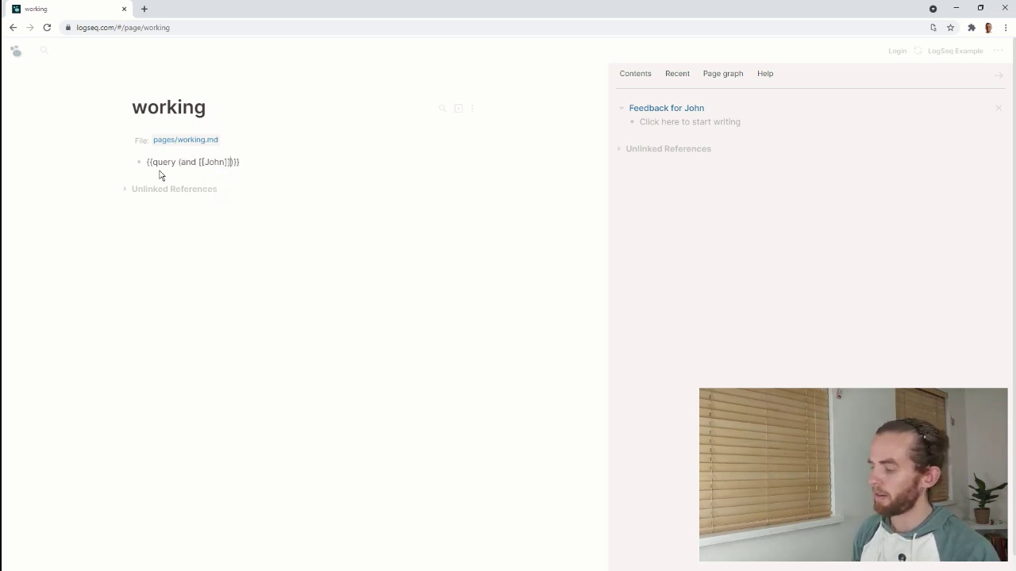
text([[Fe)
key(Return)
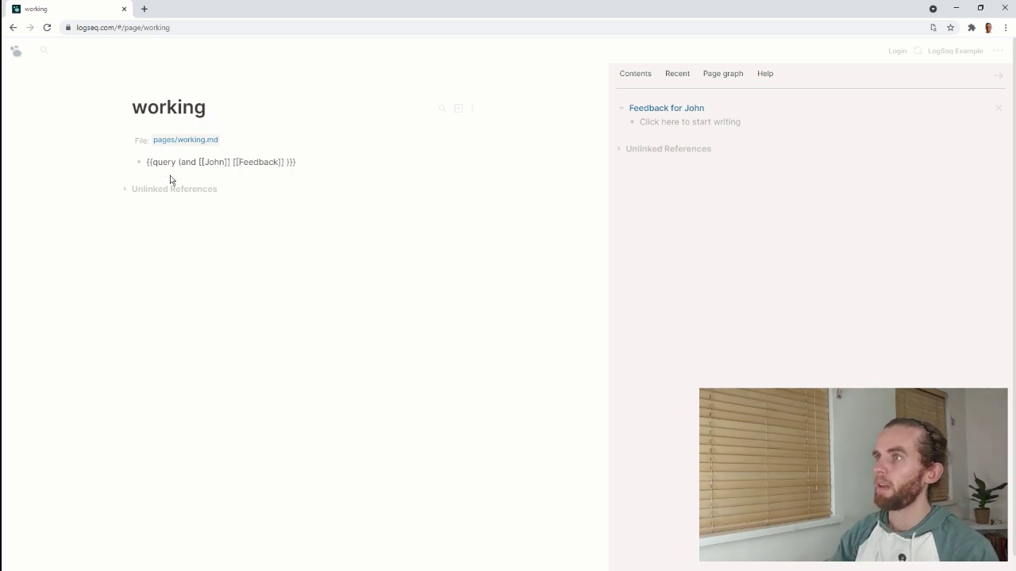
key(Escape)
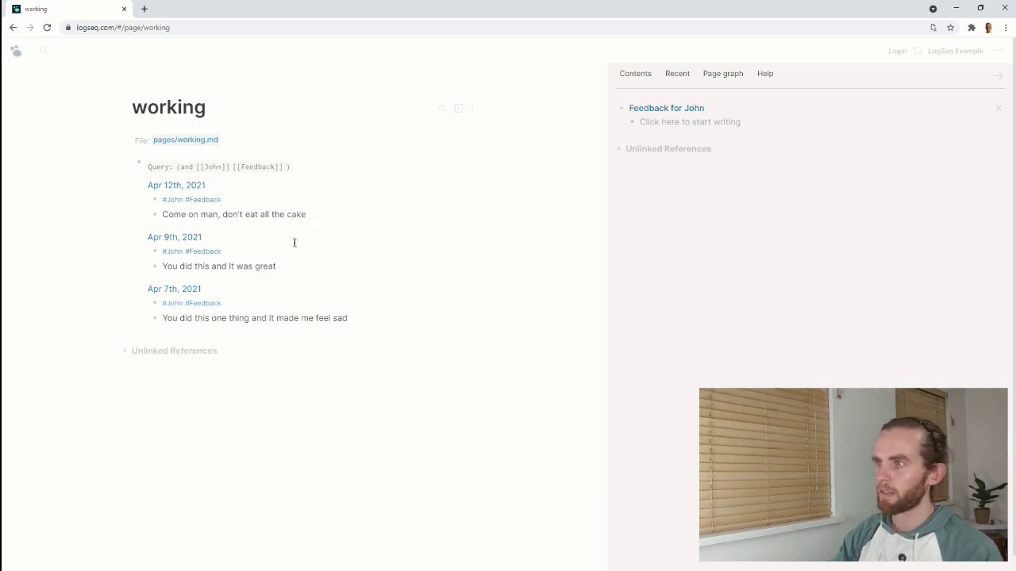
- Move the 'great' feedback note from Apr 9th into Feedback for John
drag(280, 266, 163, 266)
key(ctrl+c)
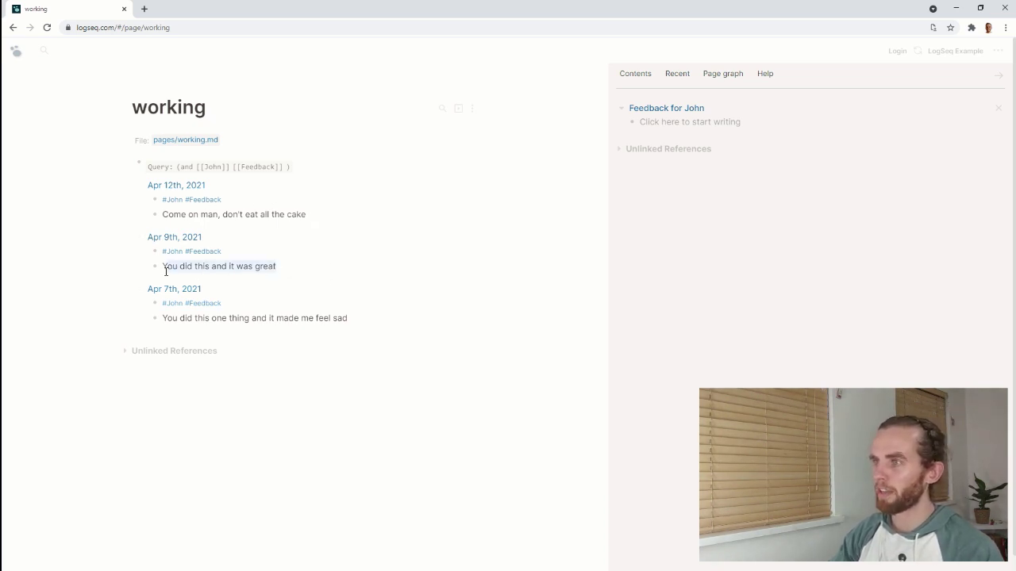
key(BackSpace)
click(679, 124)
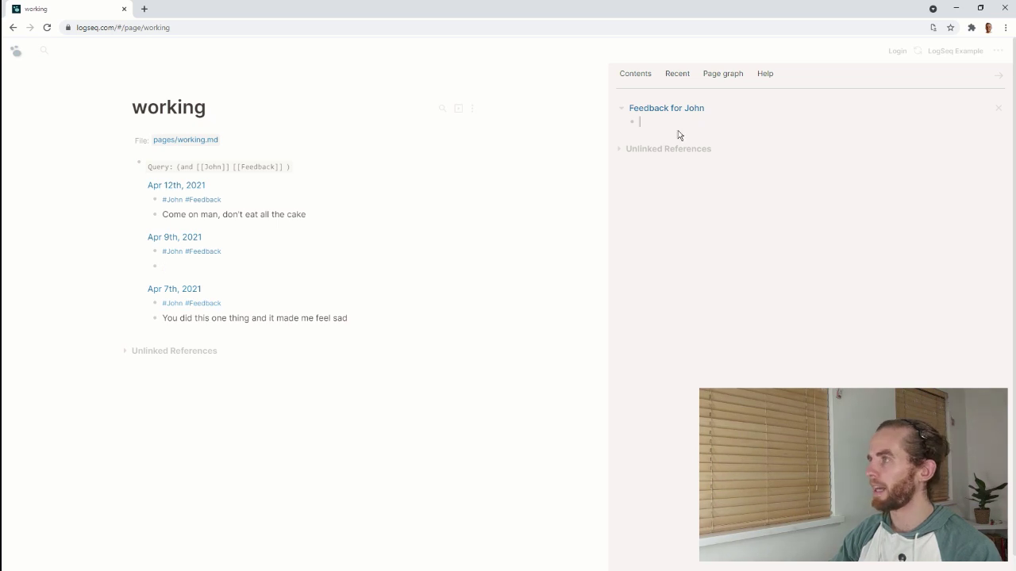
key(ctrl+v)
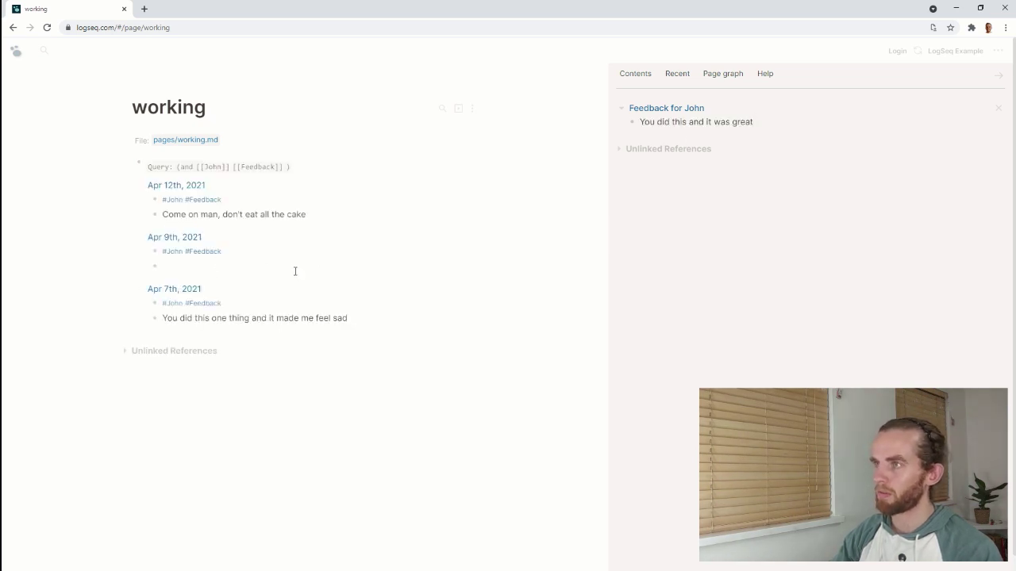
key(BackSpace)
key(BackSpace)
key(BackSpace)
key(BackSpace)
key(BackSpace)
key(BackSpace)
key(BackSpace)
key(BackSpace)
key(BackSpace)
key(BackSpace)
key(BackSpace)
key(BackSpace)
key(BackSpace)
key(BackSpace)
key(BackSpace)
key(BackSpace)
key(BackSpace)
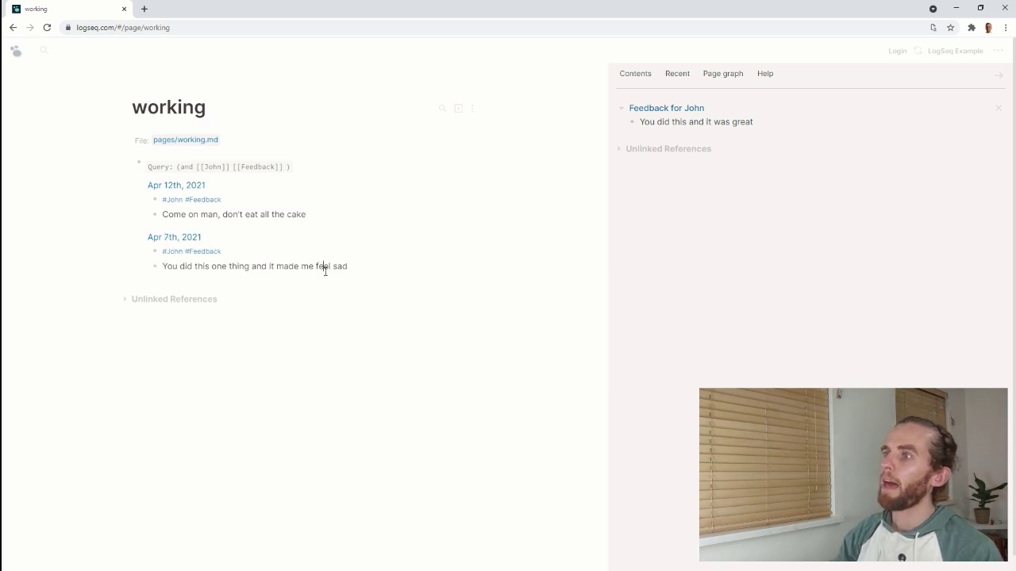
- Cut the cake feedback block and paste it into Feedback for John
key(Escape)
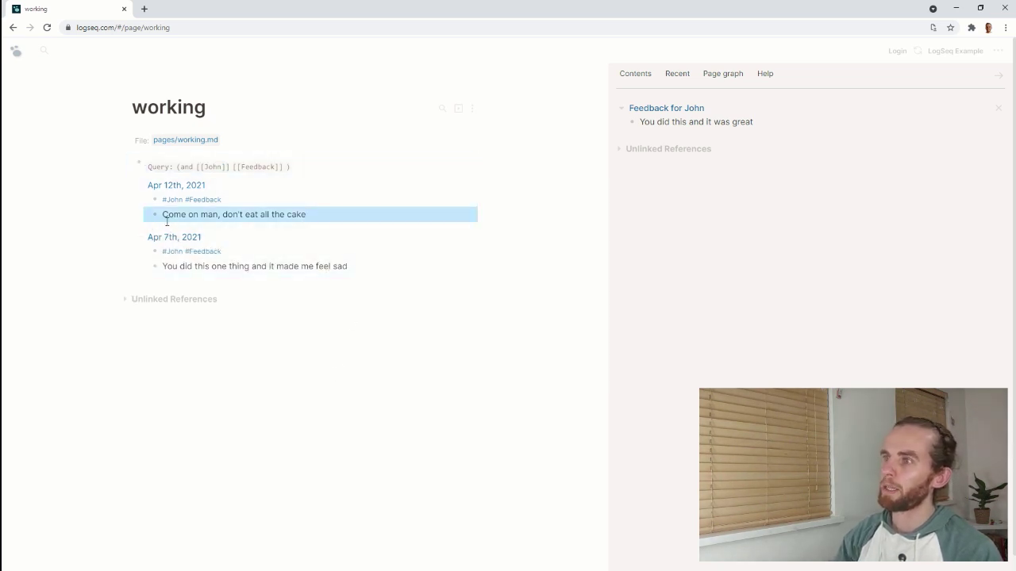
key(ctrl+x)
click(762, 121)
key(Return)
key(ctrl+v)
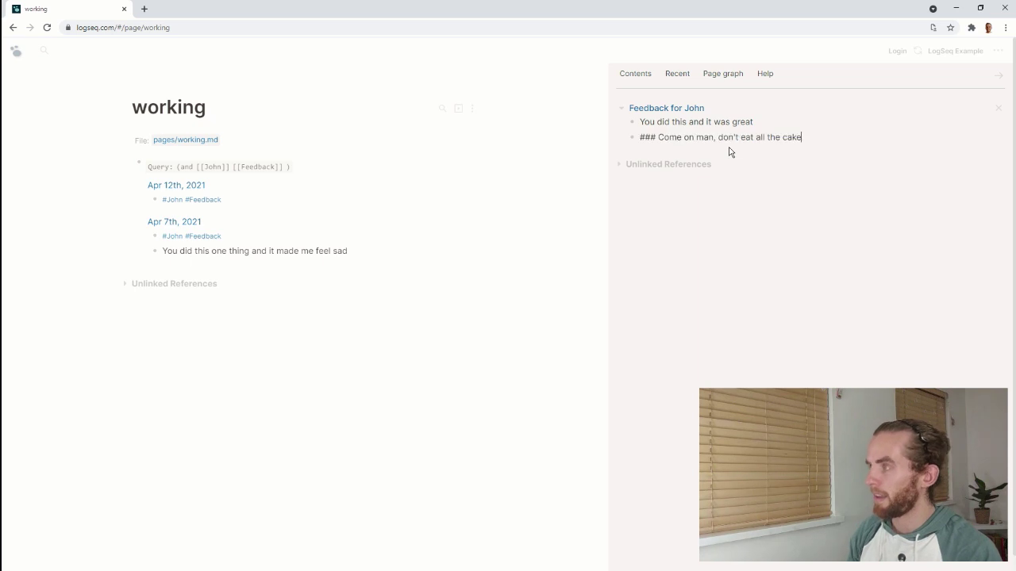
- Delete the leftover Apr 12th tag block and move the Apr 7th feedback into Feedback for John
drag(242, 199, 152, 200)
key(BackSpace)
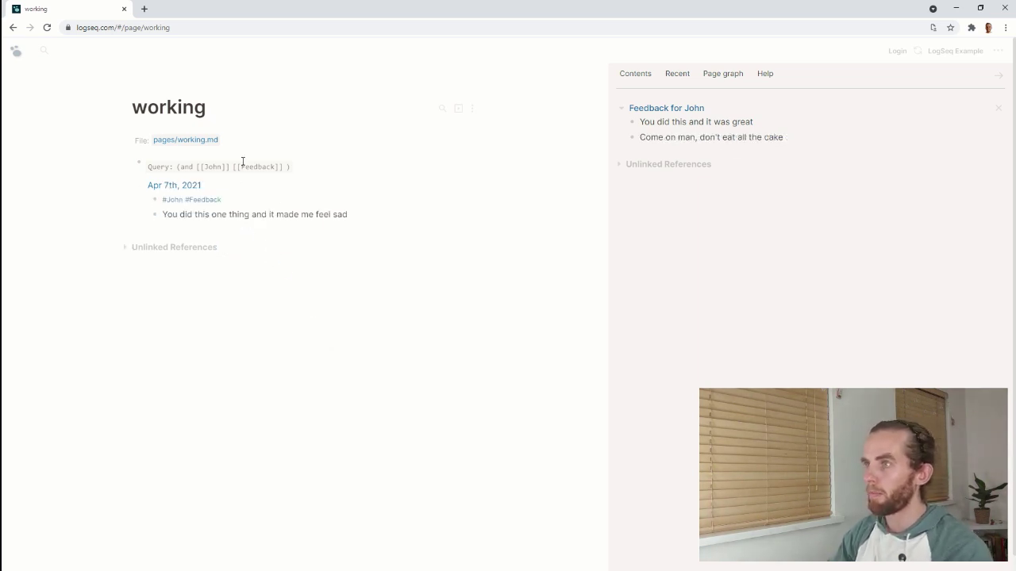
drag(317, 214, 164, 198)
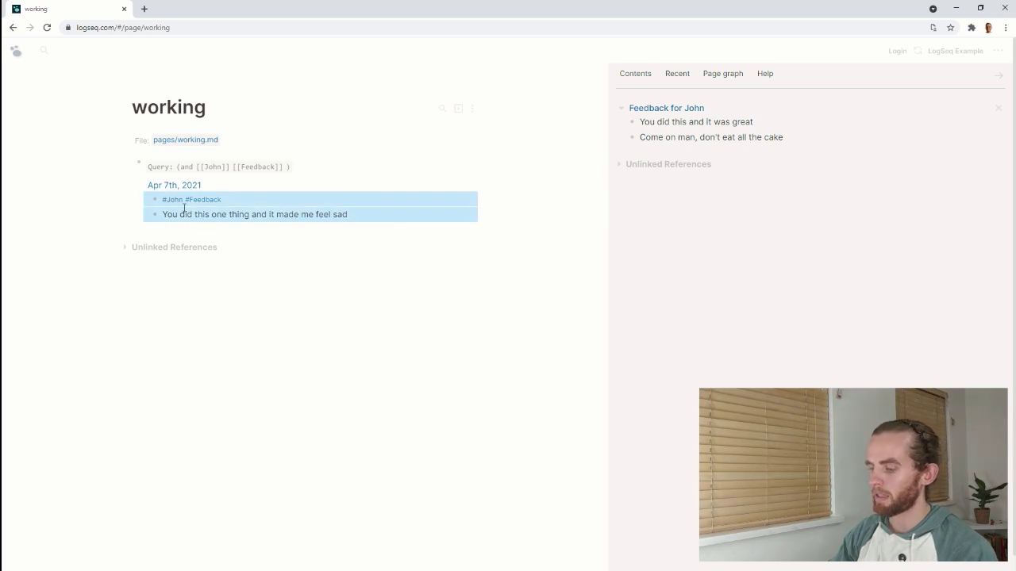
key(BackSpace)
click(797, 137)
key(Return)
key(ctrl+v)
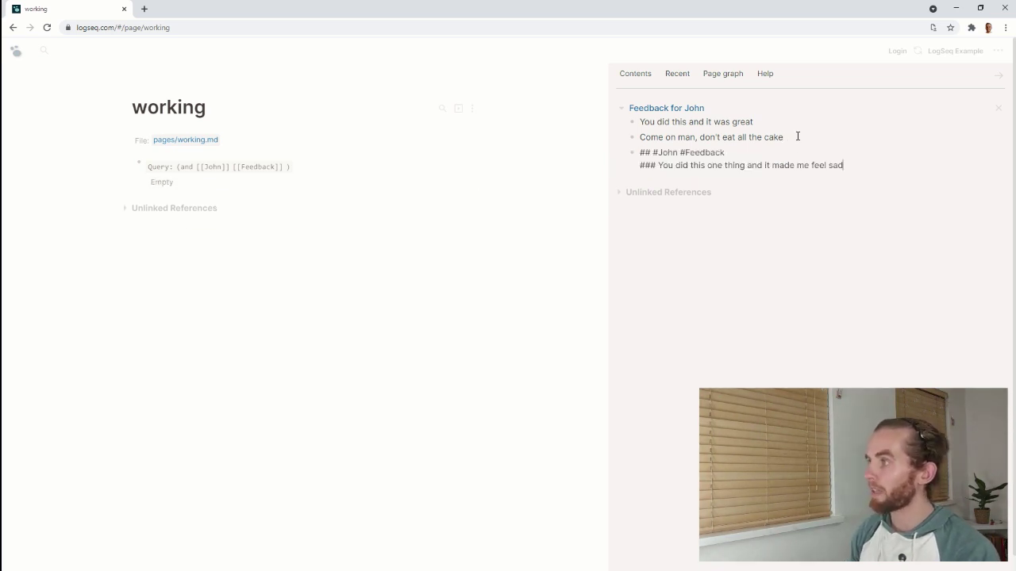
- Remove the pasted #John #Feedback tag line and the sad note's heading marks, then open the page
key(BackSpace)
key(BackSpace)
key(BackSpace)
key(BackSpace)
key(BackSpace)
key(BackSpace)
key(BackSpace)
key(BackSpace)
key(BackSpace)
key(BackSpace)
key(BackSpace)
key(BackSpace)
key(BackSpace)
key(BackSpace)
key(BackSpace)
key(BackSpace)
key(BackSpace)
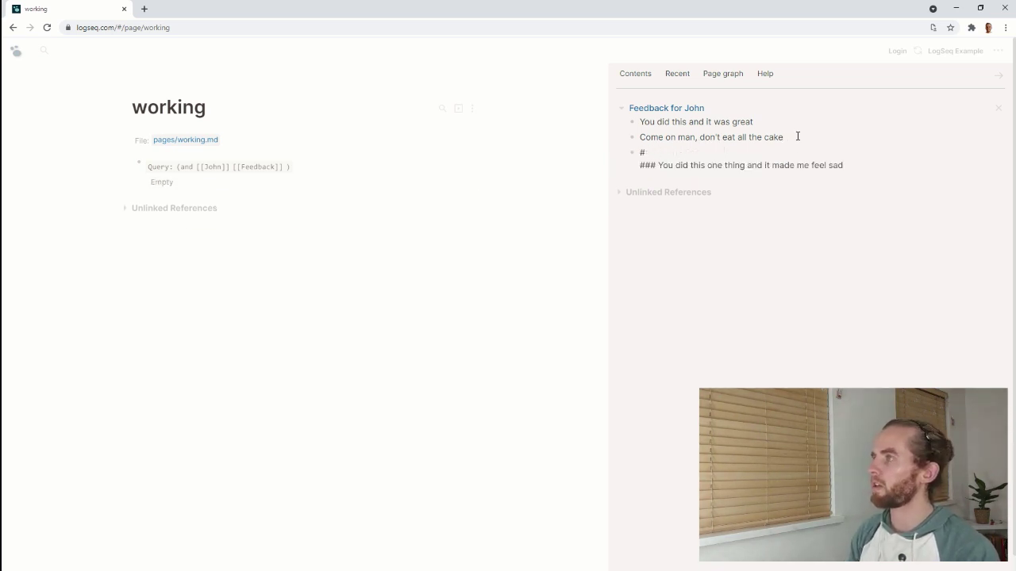
key(ctrl+End)
key(Left)
key(Left)
key(Left)
key(Left)
key(Left)
key(Left)
key(Left)
key(Left)
key(Left)
key(Left)
key(Left)
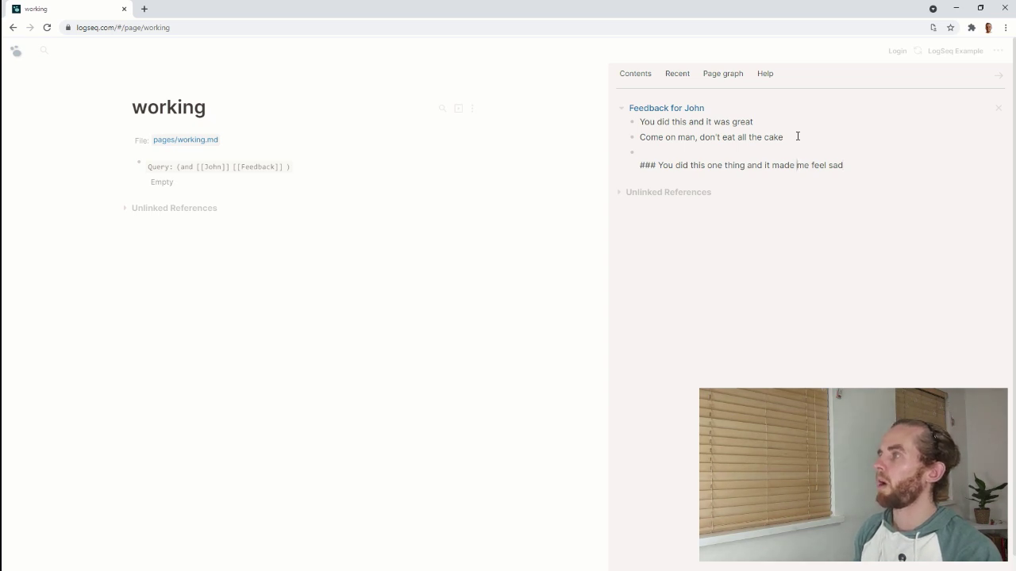
key(BackSpace)
key(BackSpace)
key(BackSpace)
key(BackSpace)
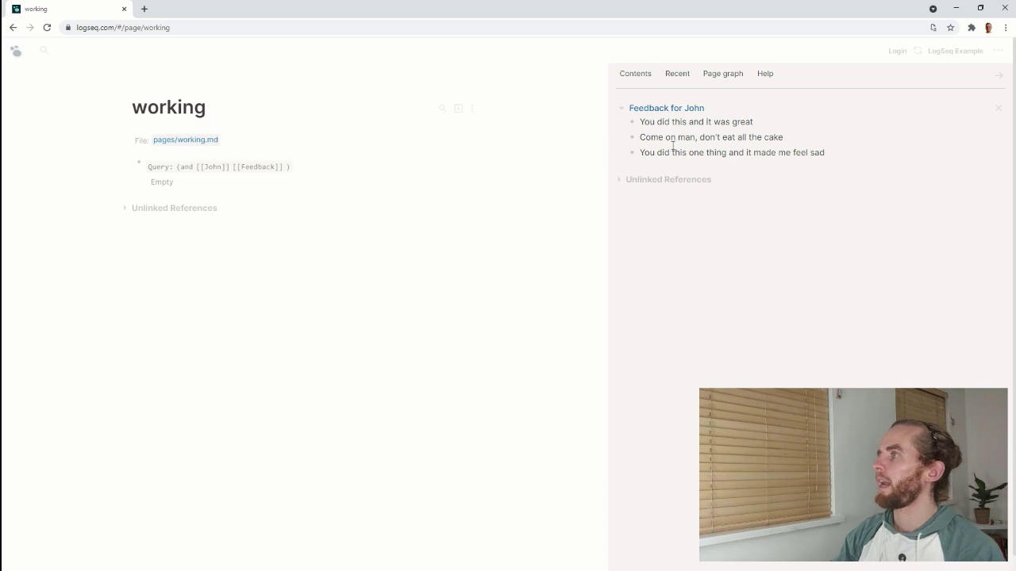
click(674, 114)
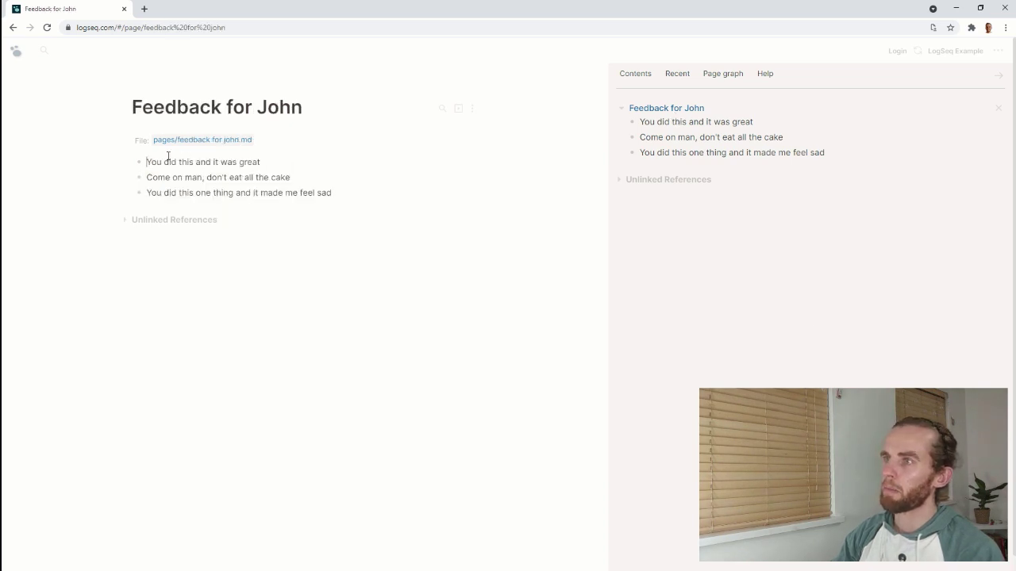
- Add an Apr 12th, 2021 date block at the top with /today and indent the three notes beneath it
key(Return)
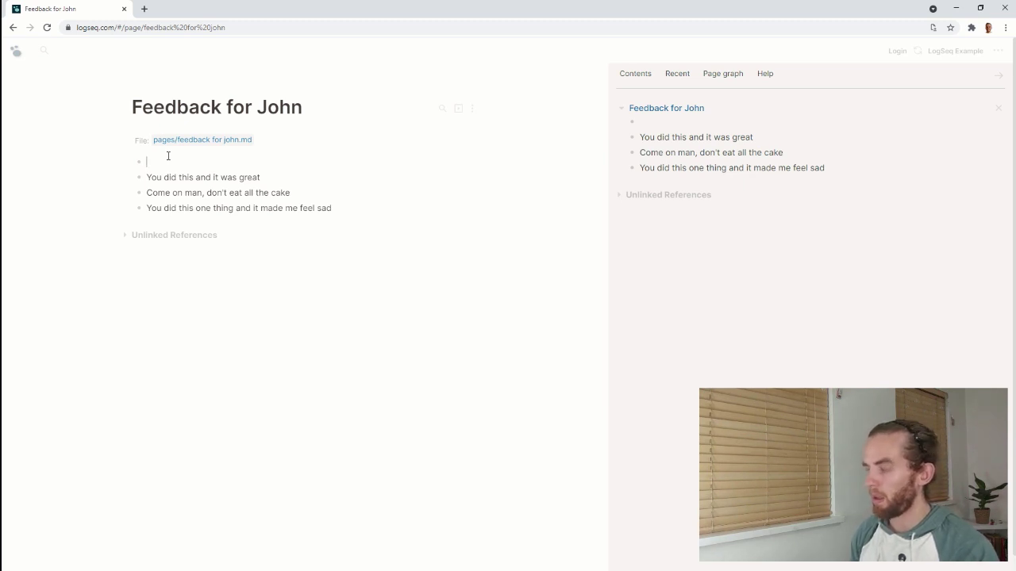
text(/toda)
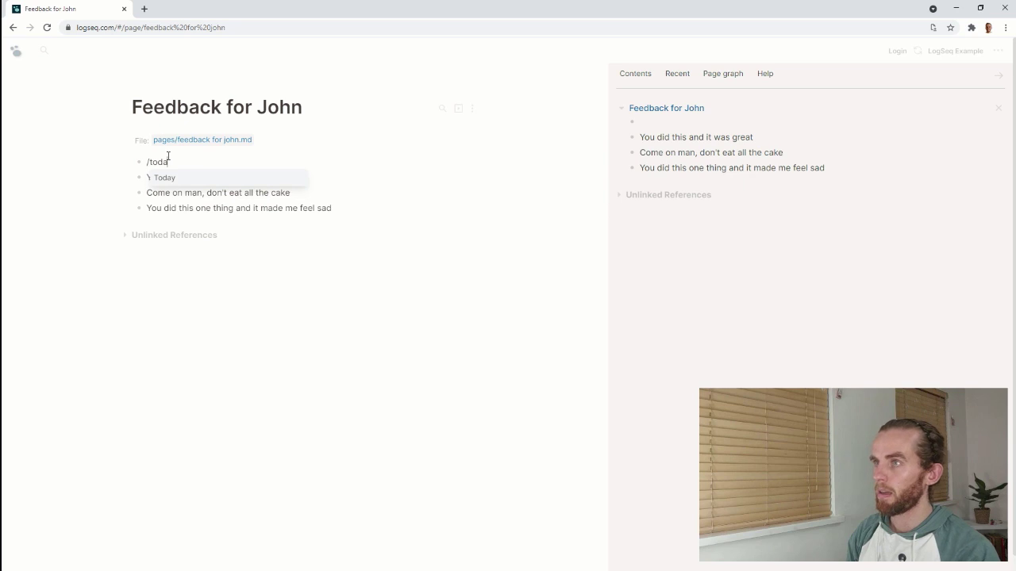
key(Return)
key(Down)
key(Tab)
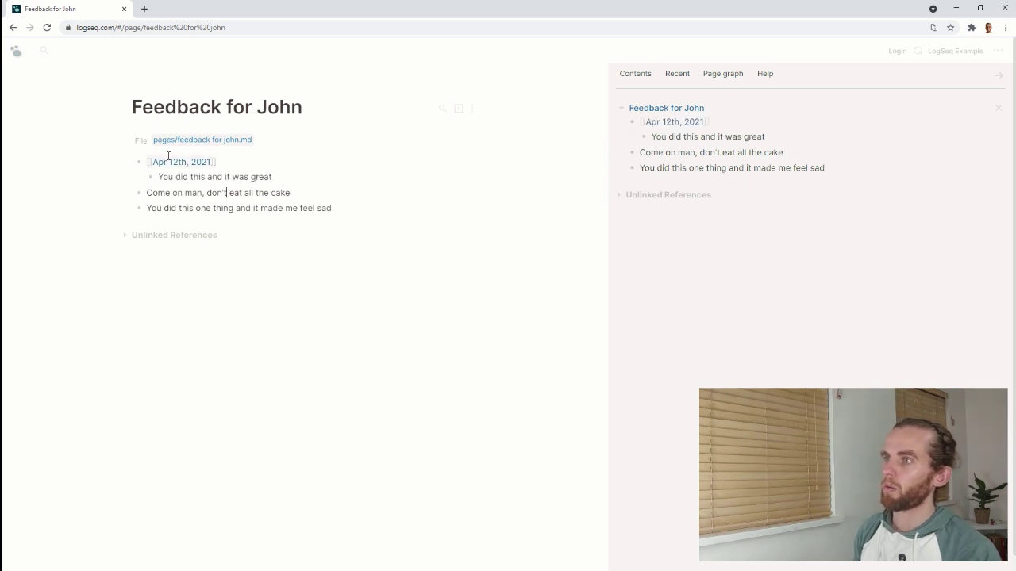
key(Down)
key(Tab)
key(Down)
key(Tab)
key(Escape)
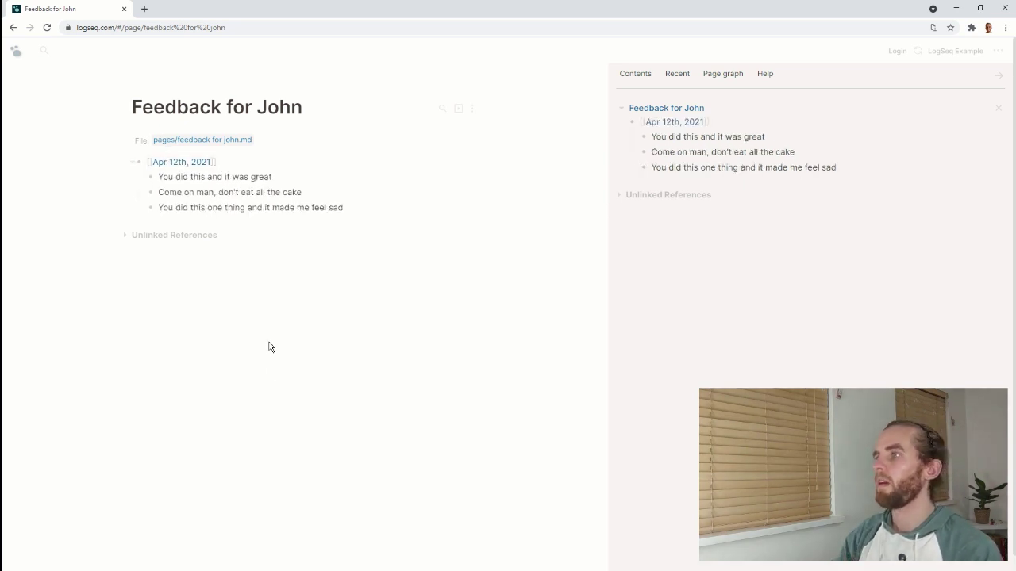